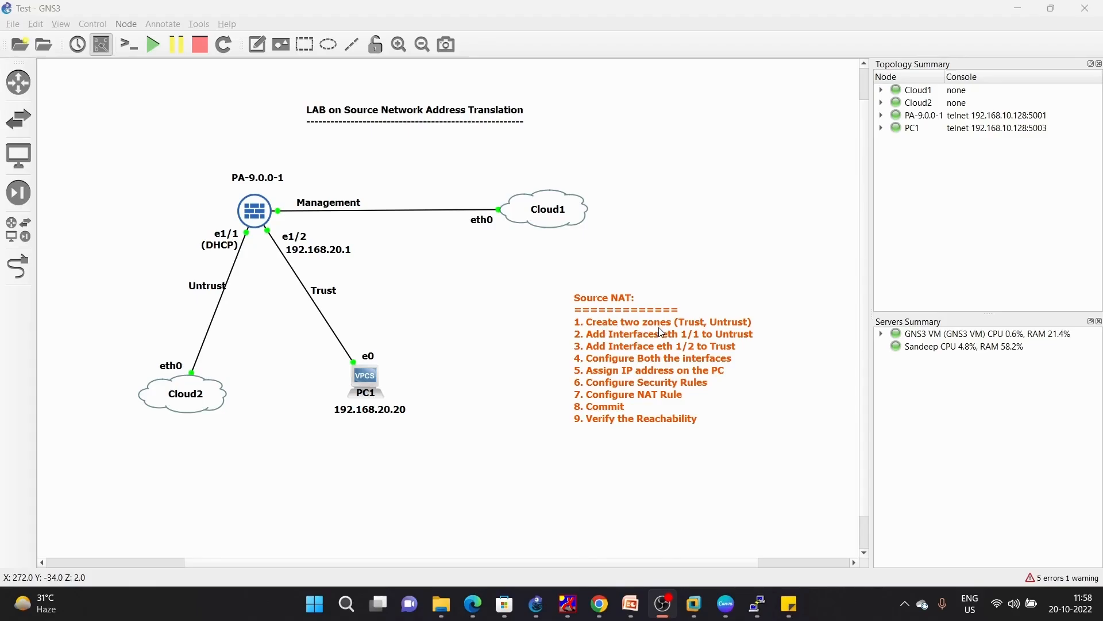
Step: Switch to the PA-VM firewall's web interface in Chrome and display its network zones
click(600, 604)
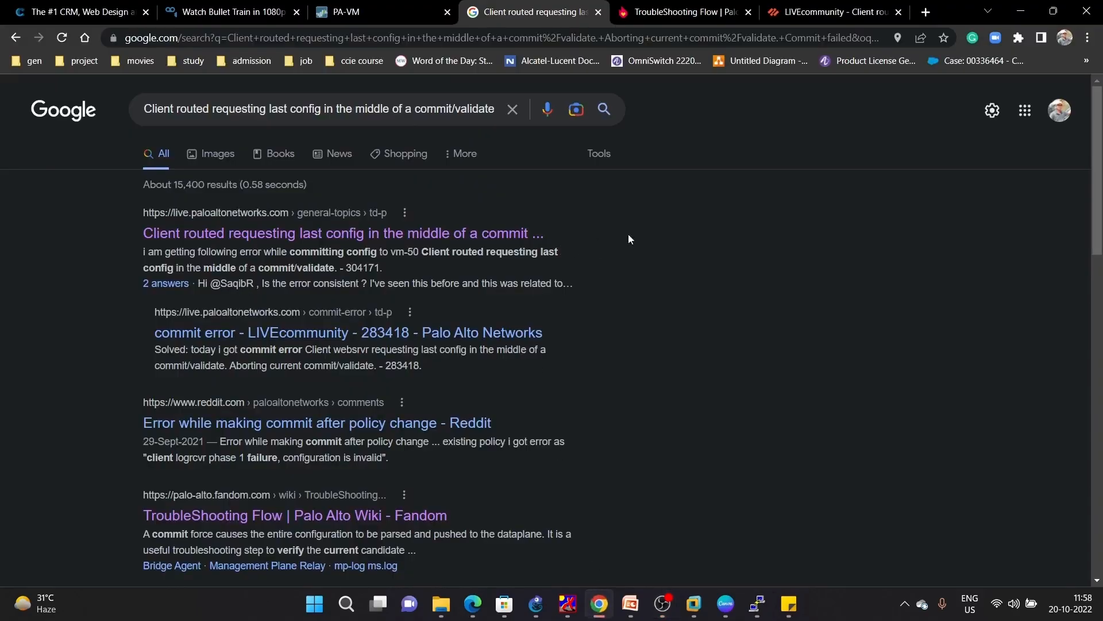
click(403, 12)
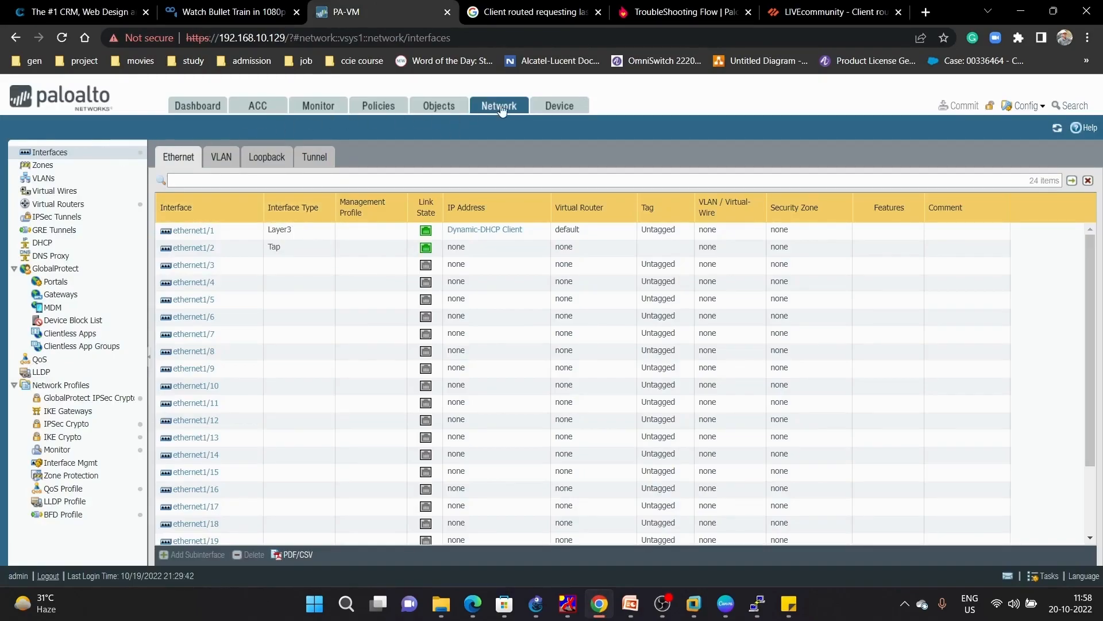
click(61, 168)
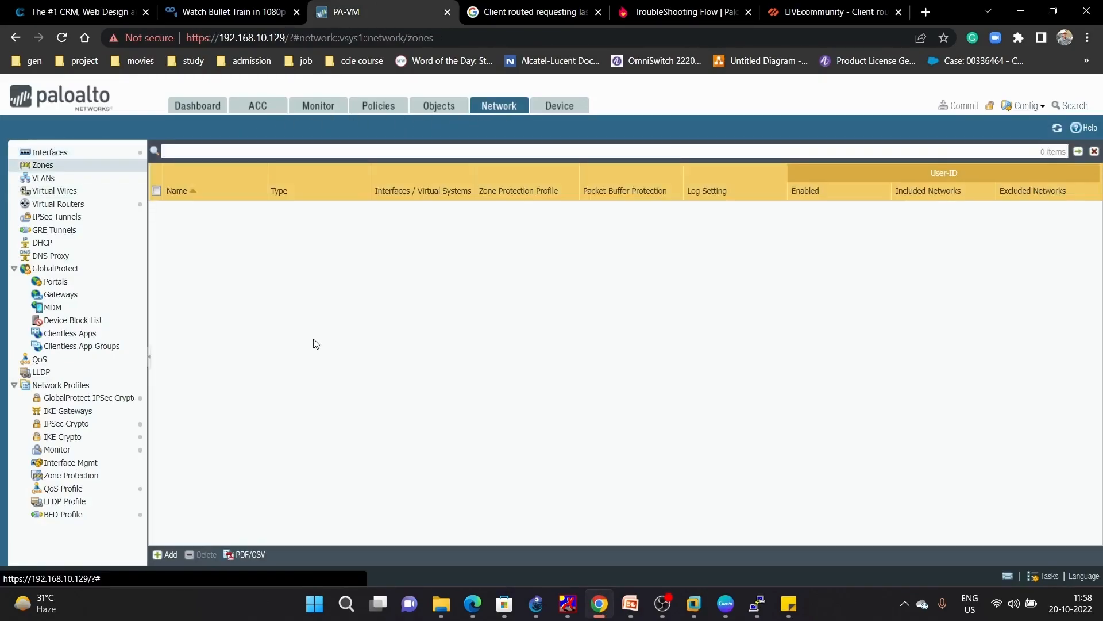
Step: Create a security zone named Trust with the type Layer3
click(165, 553)
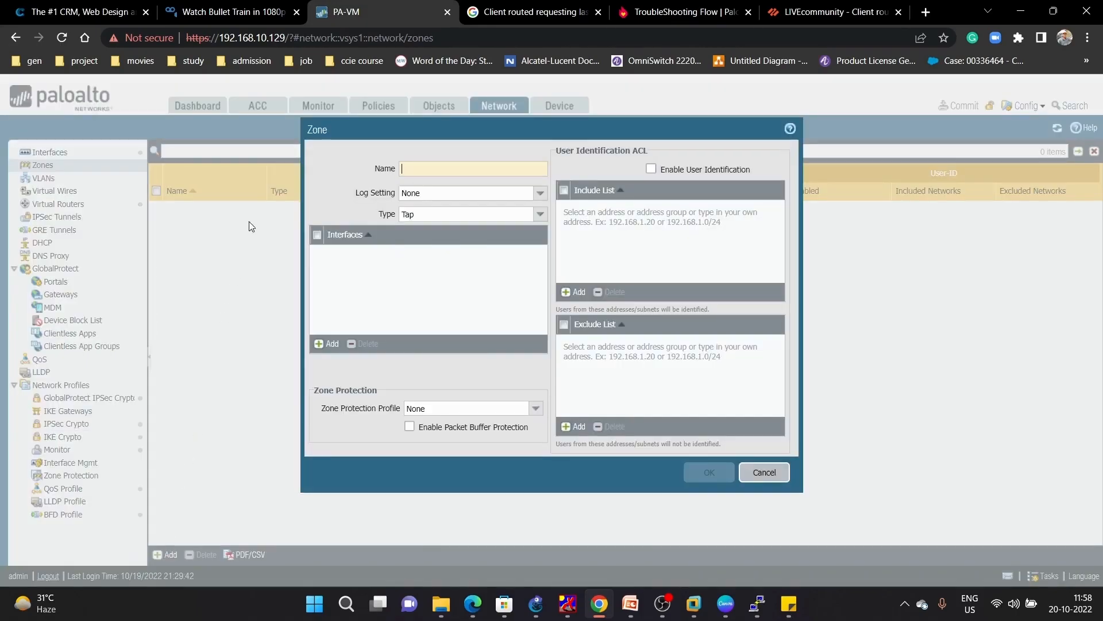
text(Tr)
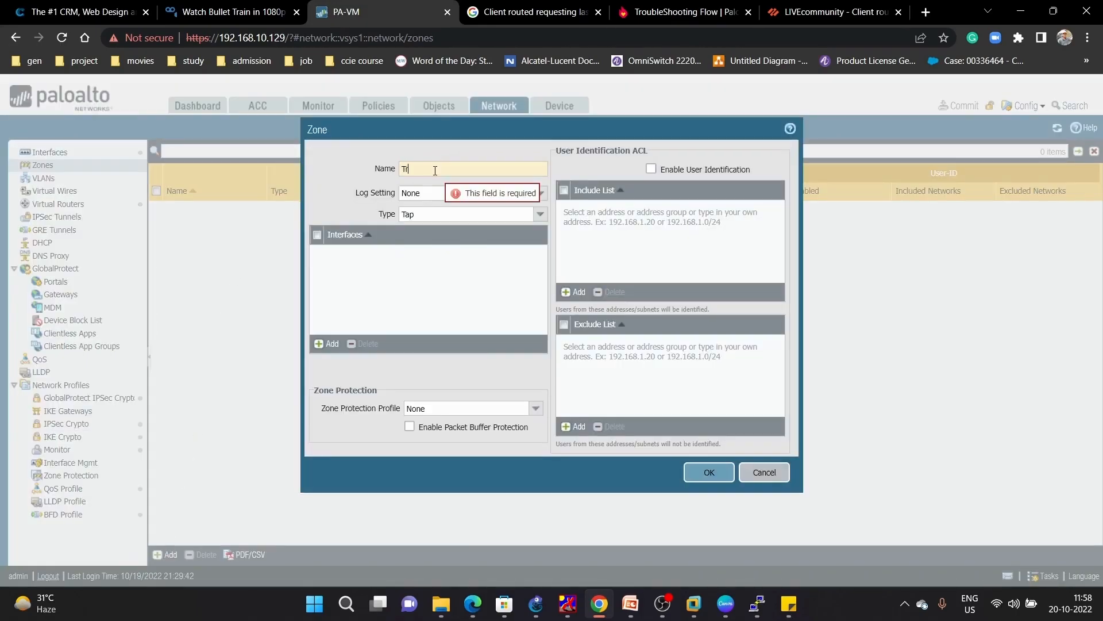
text(ust)
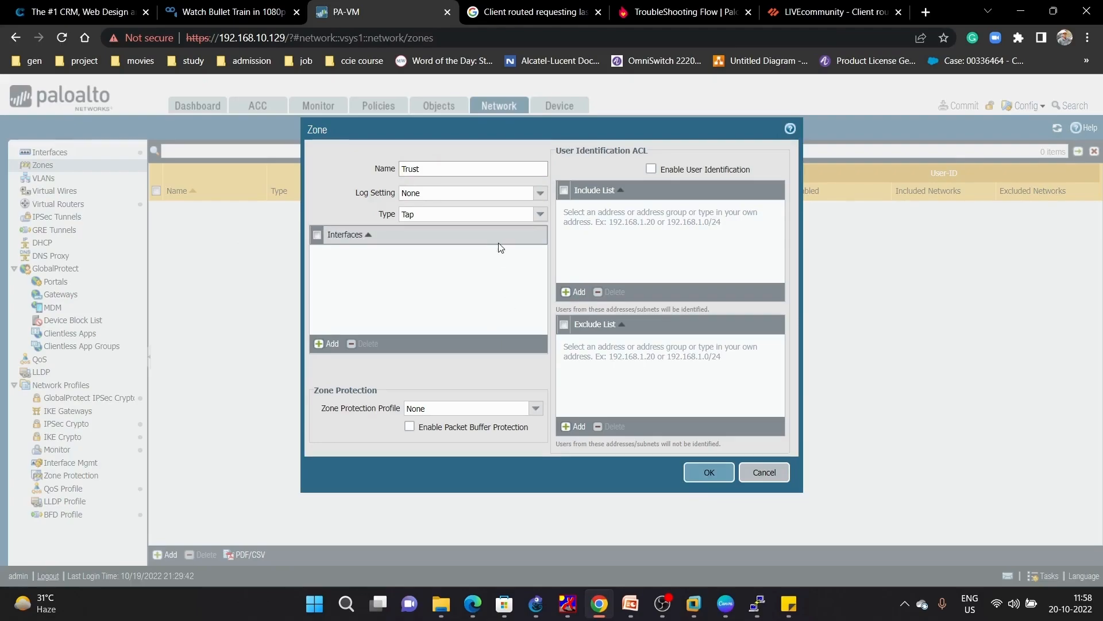
click(544, 222)
click(446, 273)
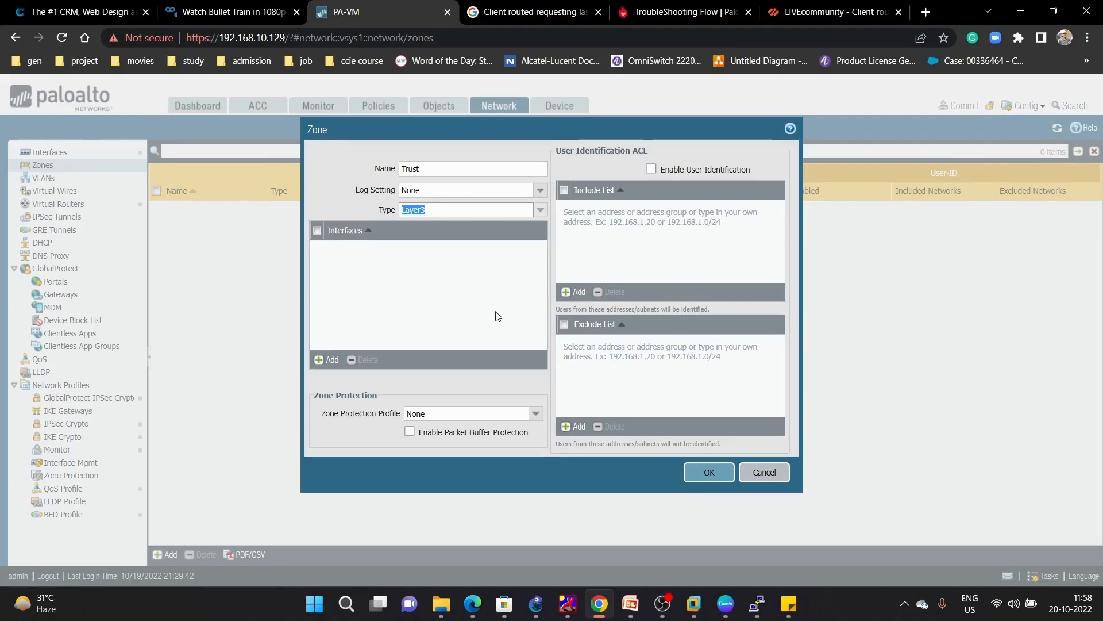
click(708, 474)
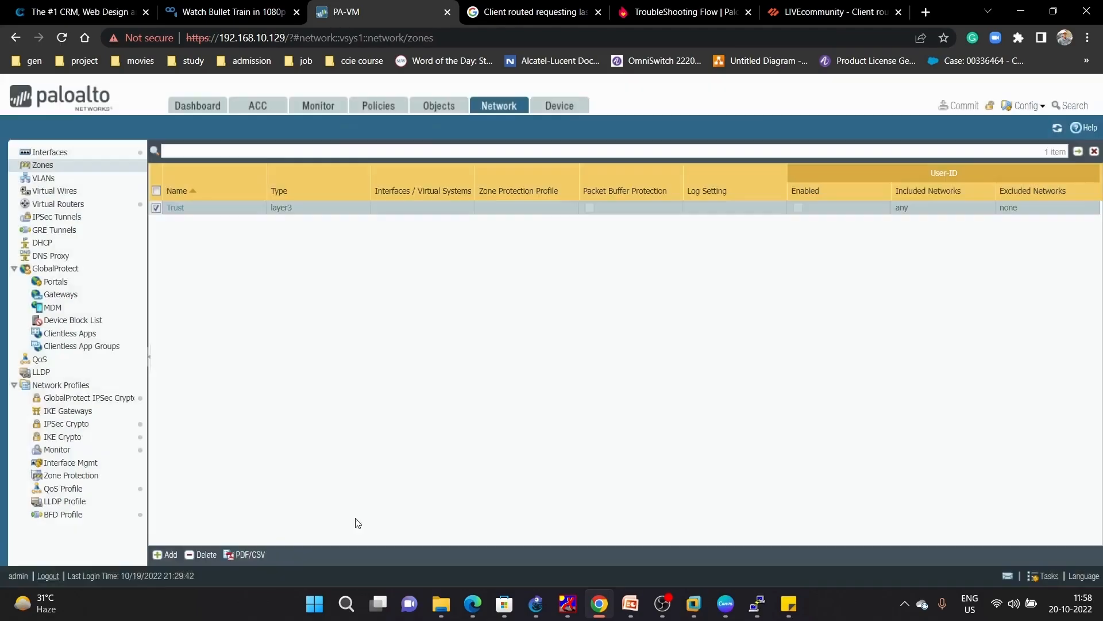
Step: Create a second security zone named Untrust with the type Layer3
click(167, 554)
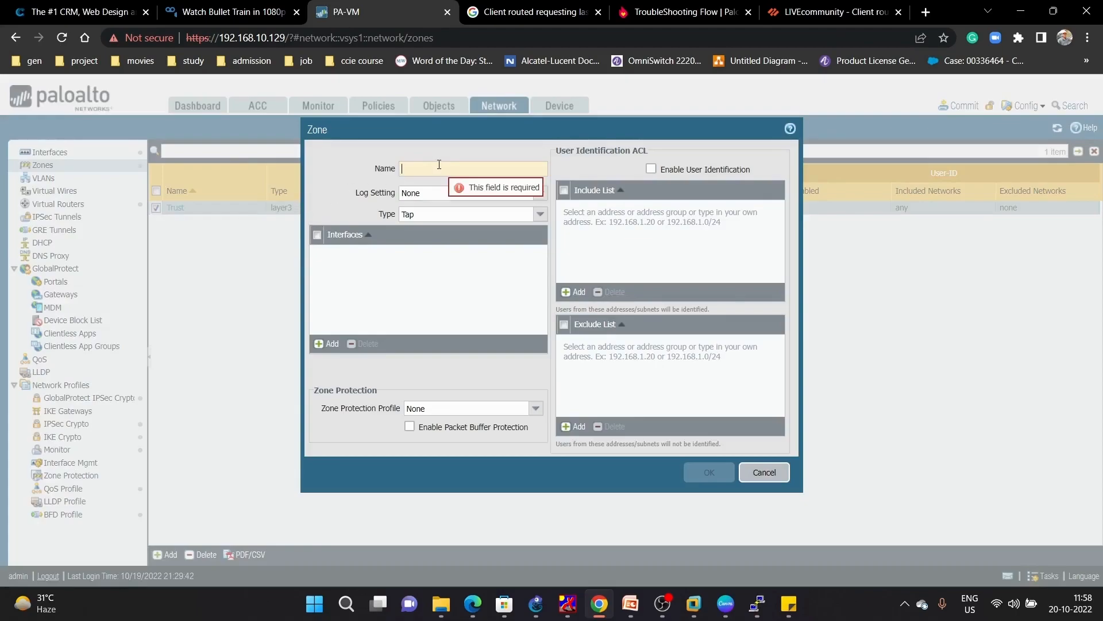
text(Untrust)
click(539, 214)
click(443, 274)
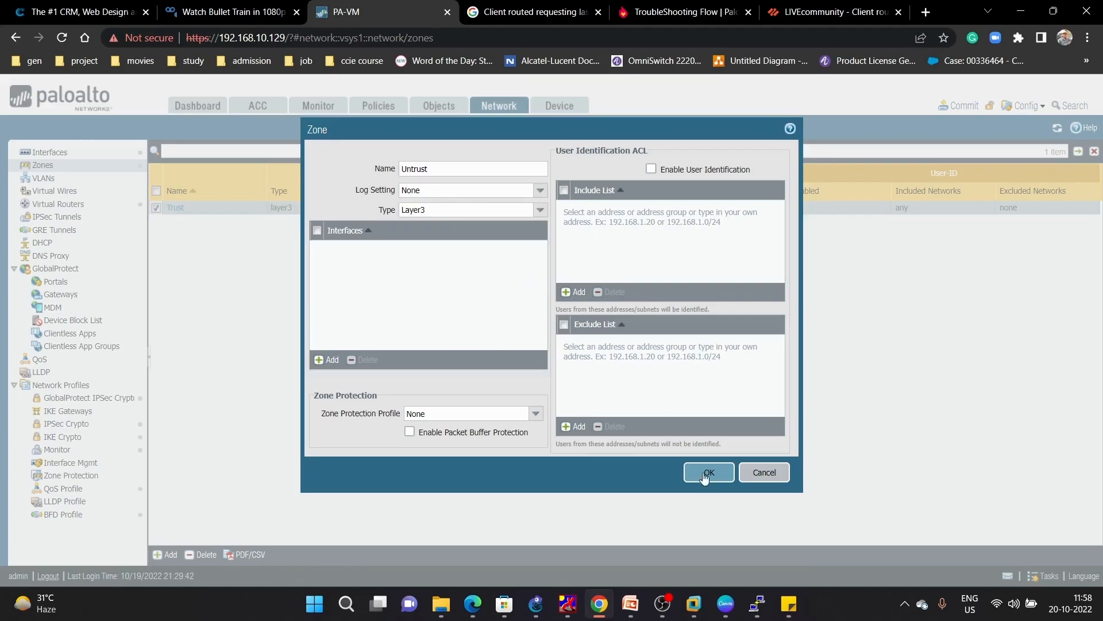
click(704, 475)
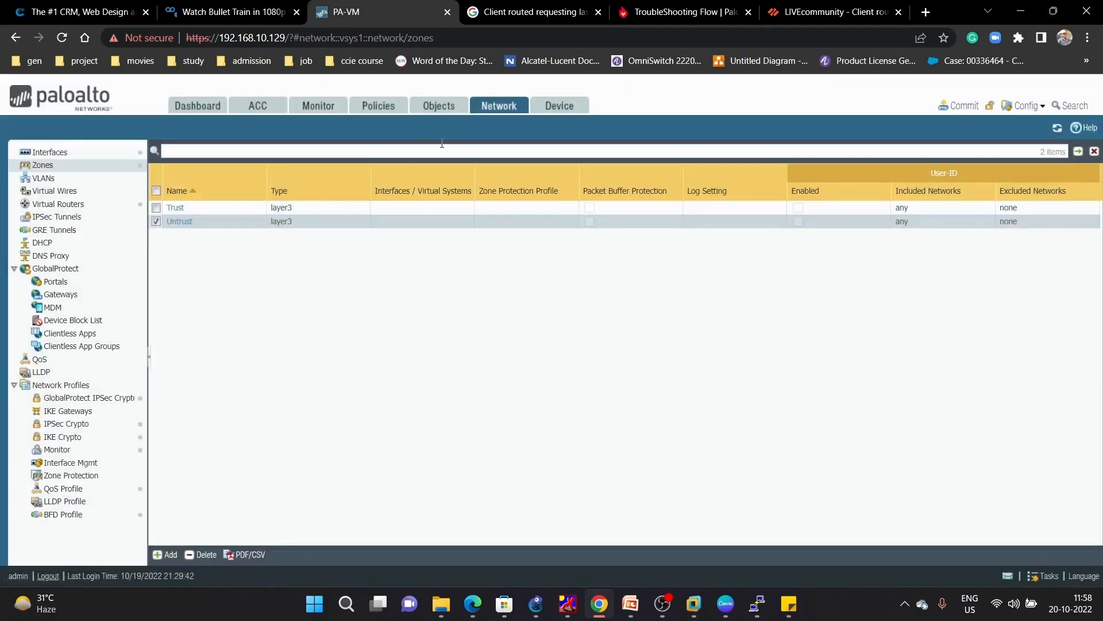
Step: Assign interface ethernet1/1 to the Untrust security zone and check its IPv4 addressing against the topology in GNS3
click(130, 151)
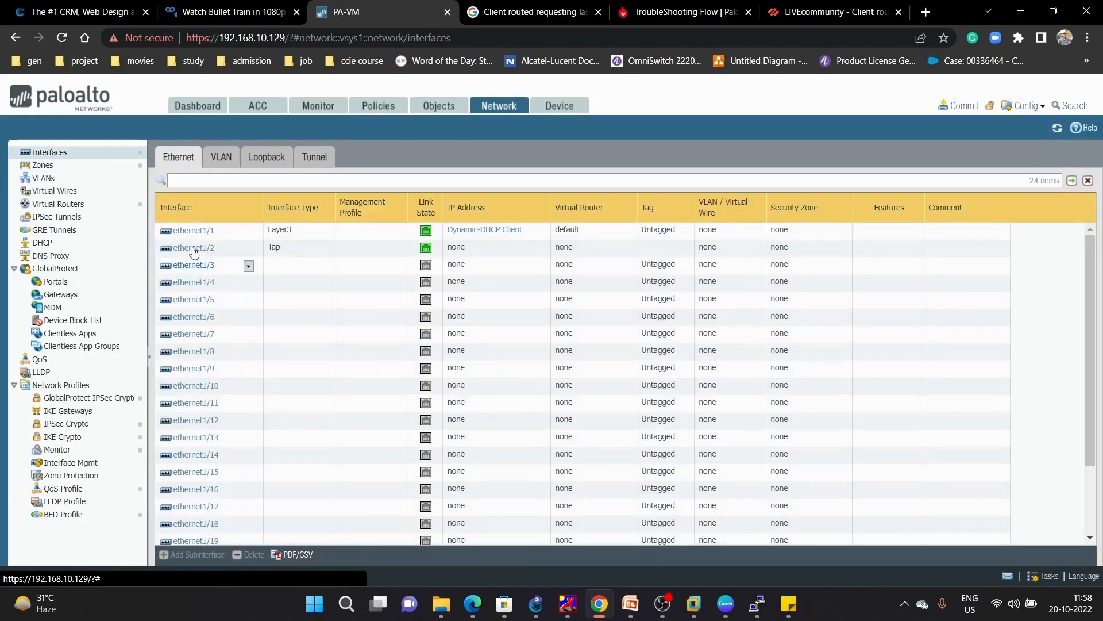
click(206, 231)
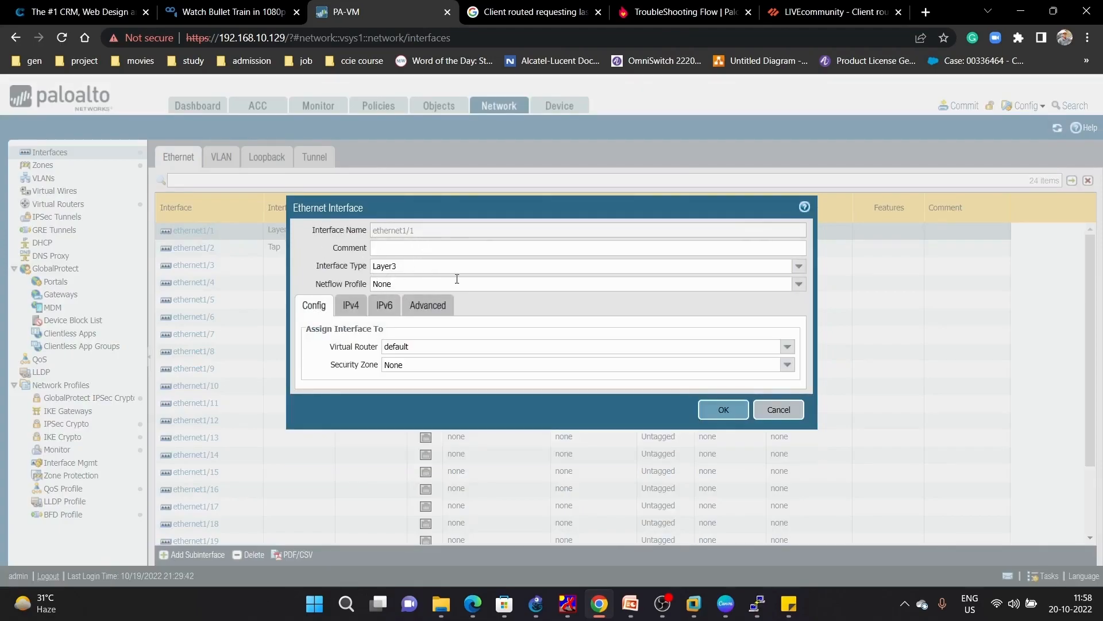
drag(330, 346, 375, 350)
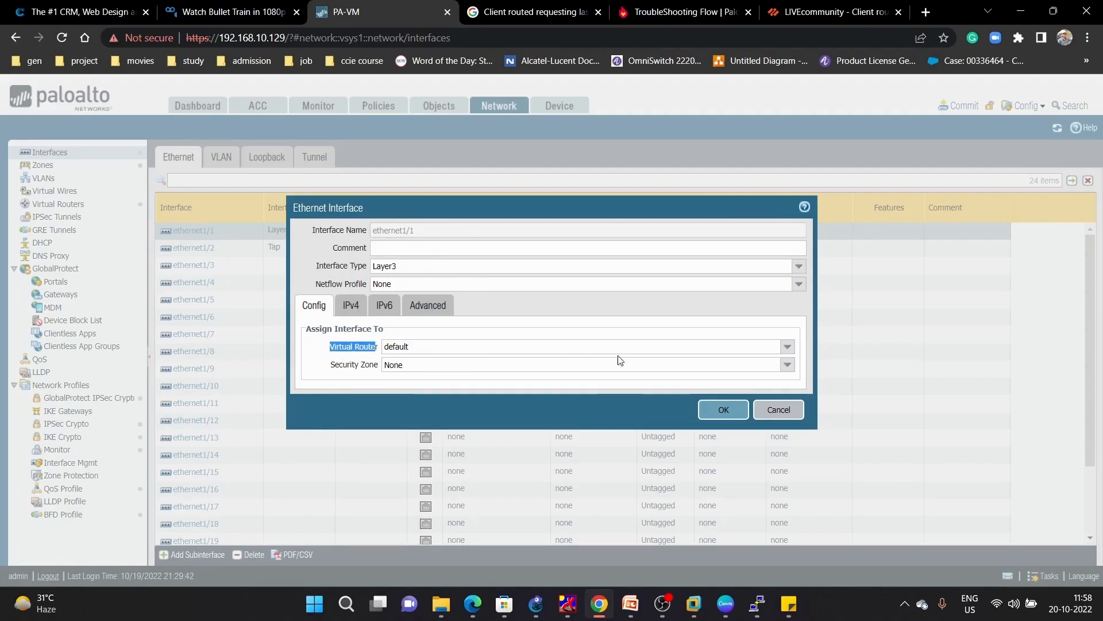
click(788, 365)
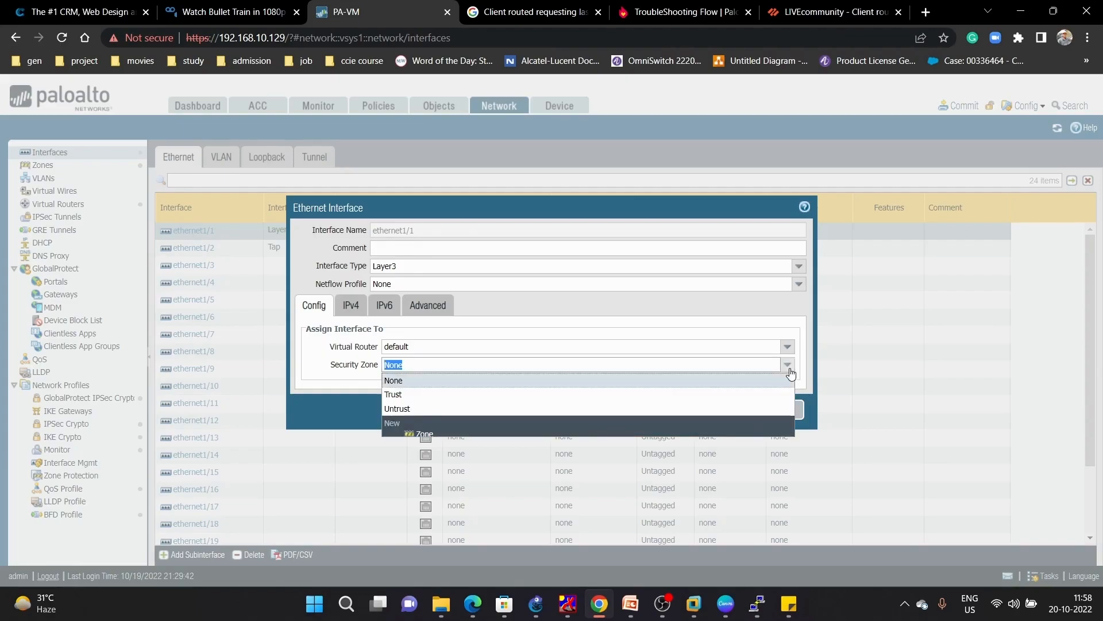
click(484, 408)
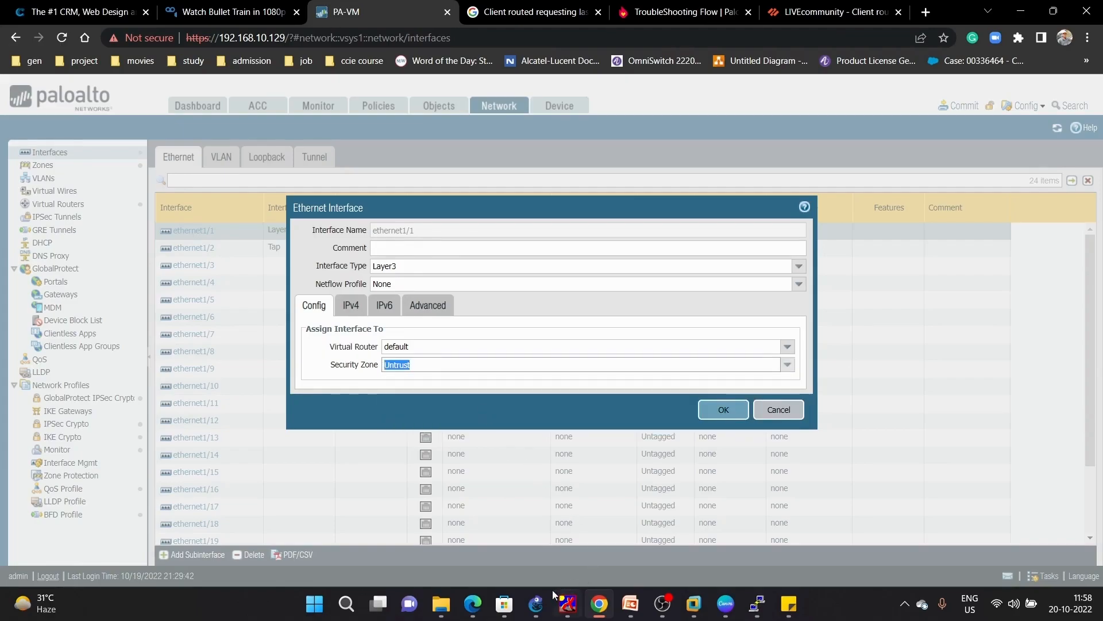
click(536, 604)
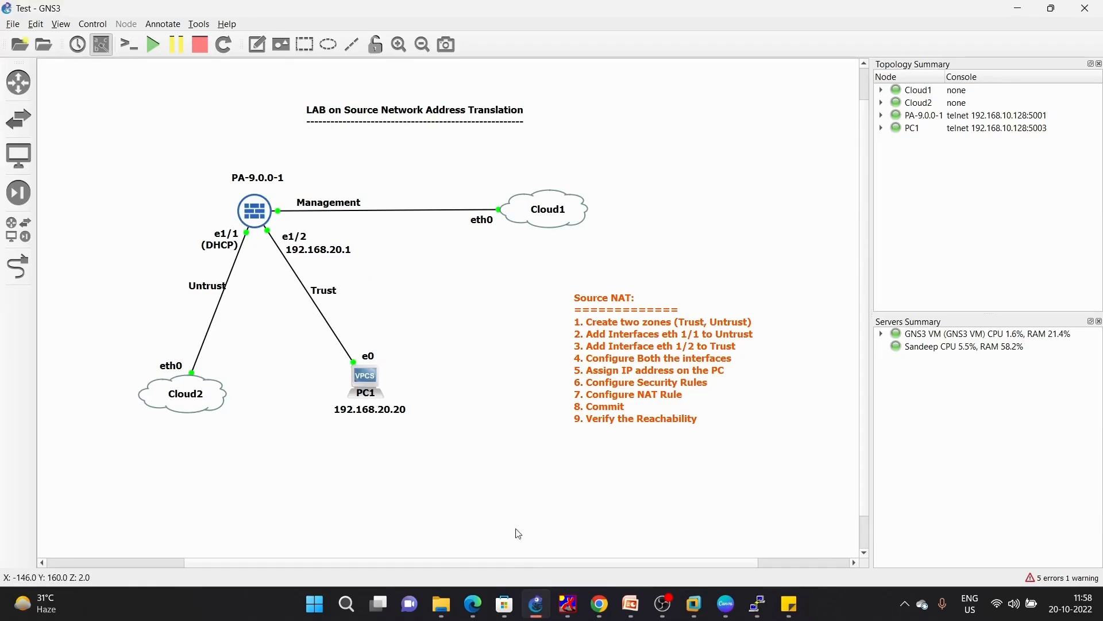
click(597, 603)
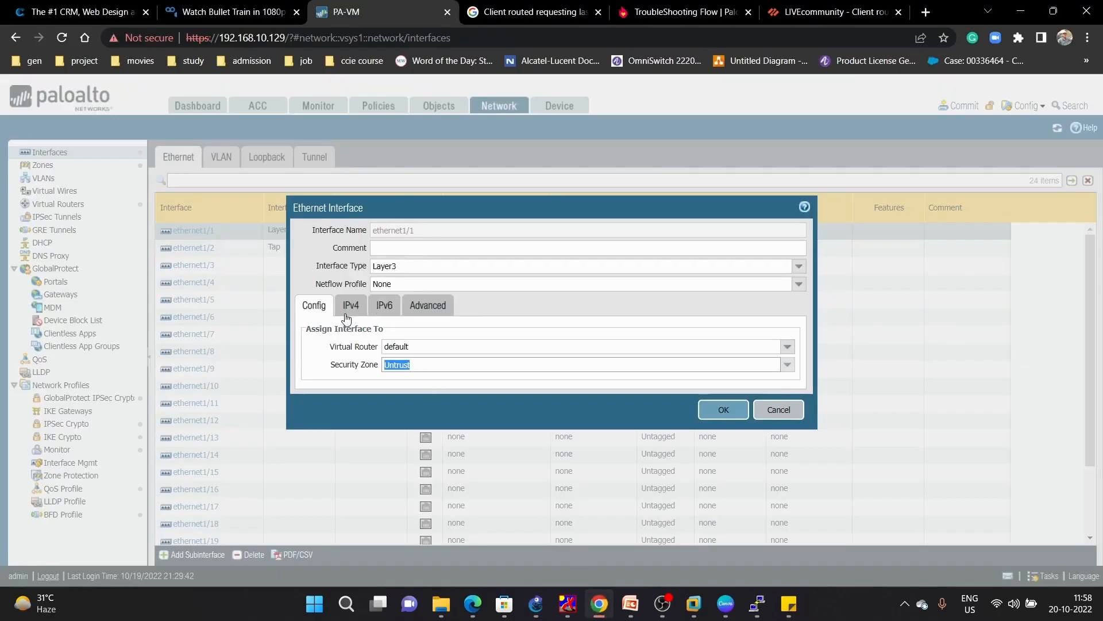
click(351, 307)
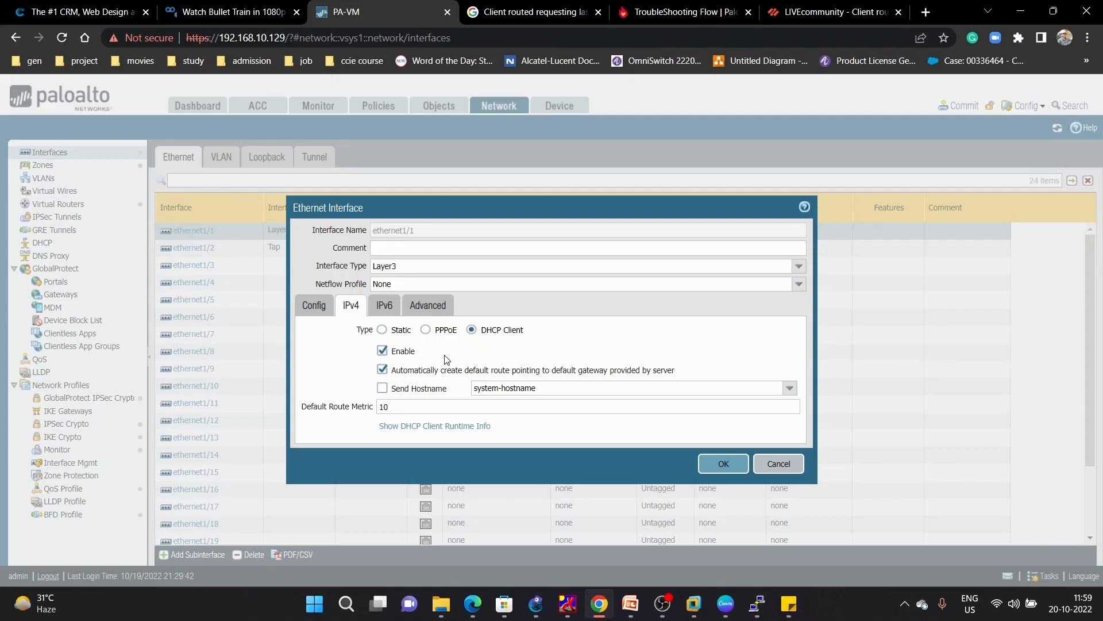
Step: Attach a new management profile named Allow_Ping, permitting Telnet, SSH and Ping, to ethernet1/1 and save the interface
click(427, 309)
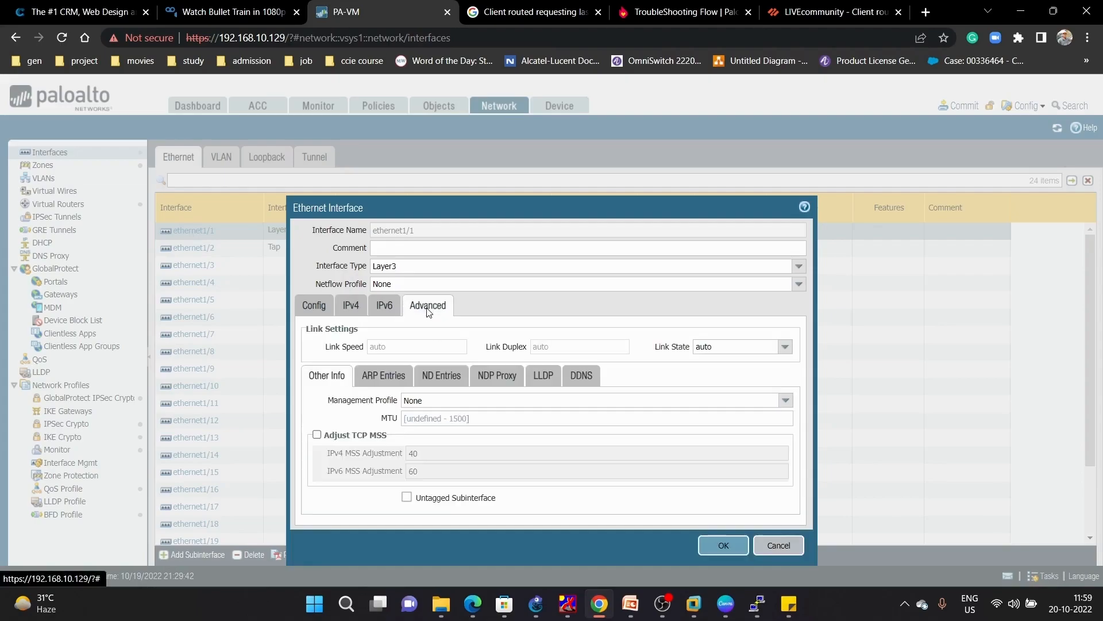
click(785, 401)
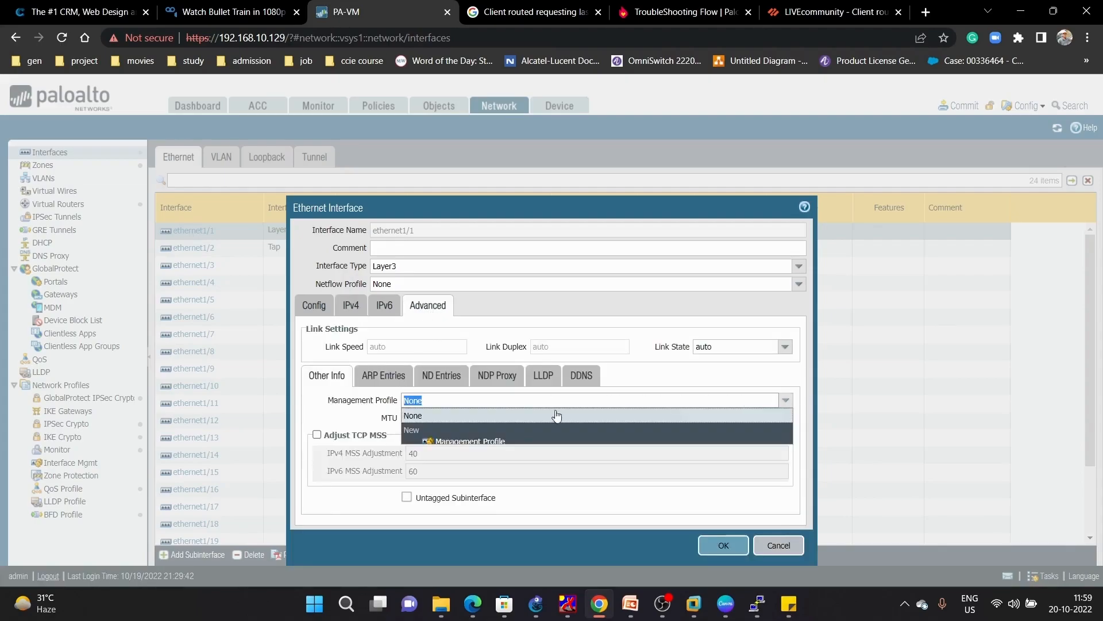
click(485, 442)
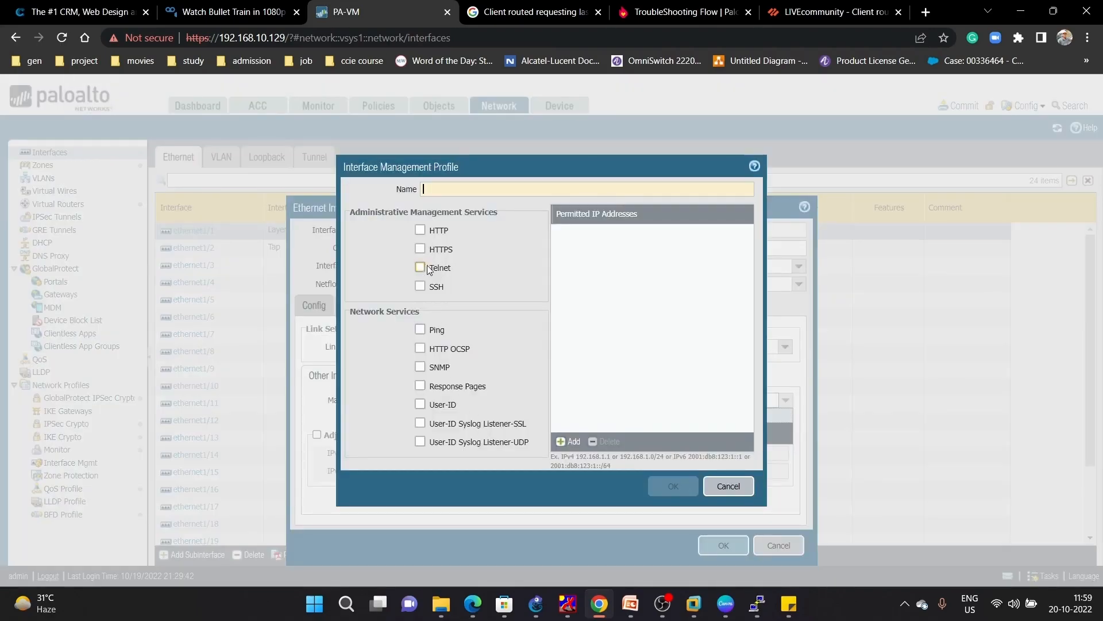
click(420, 286)
click(421, 330)
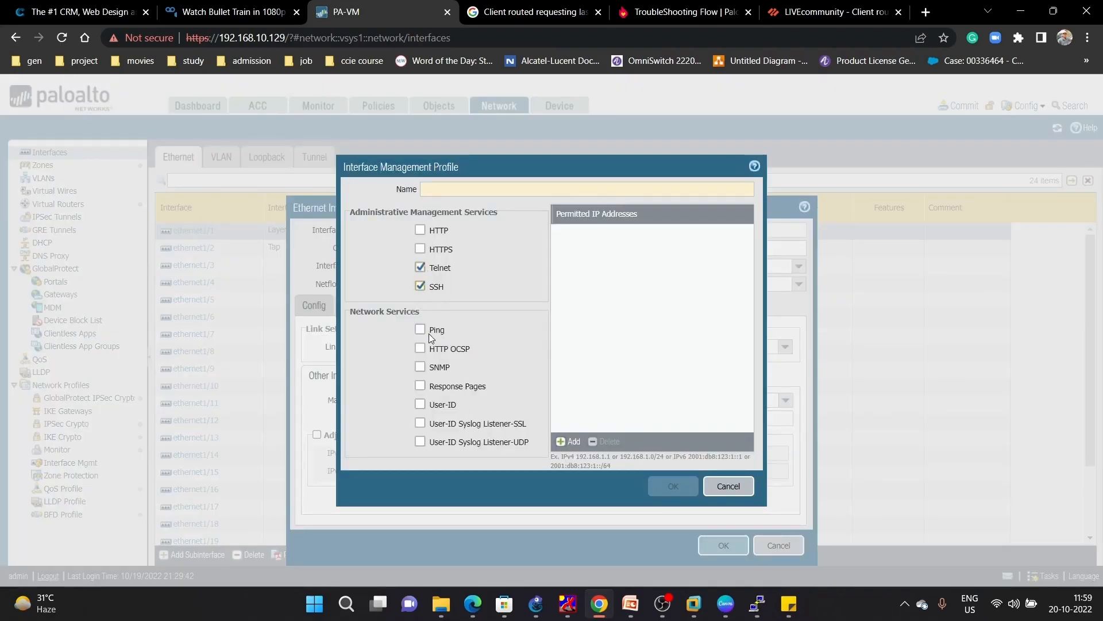
click(450, 189)
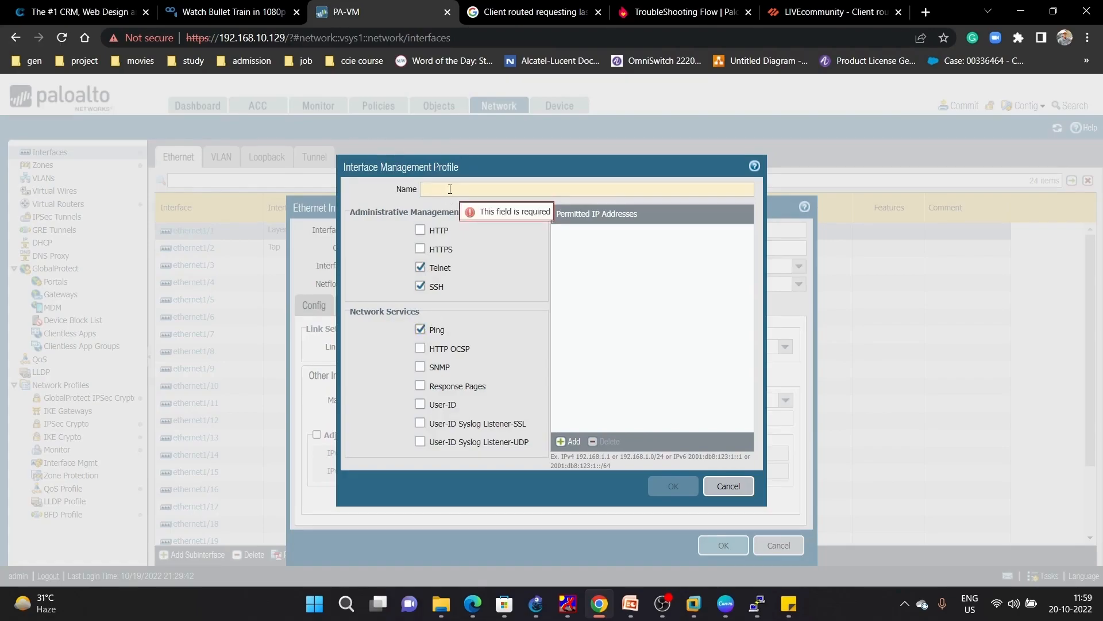
text(Allow)
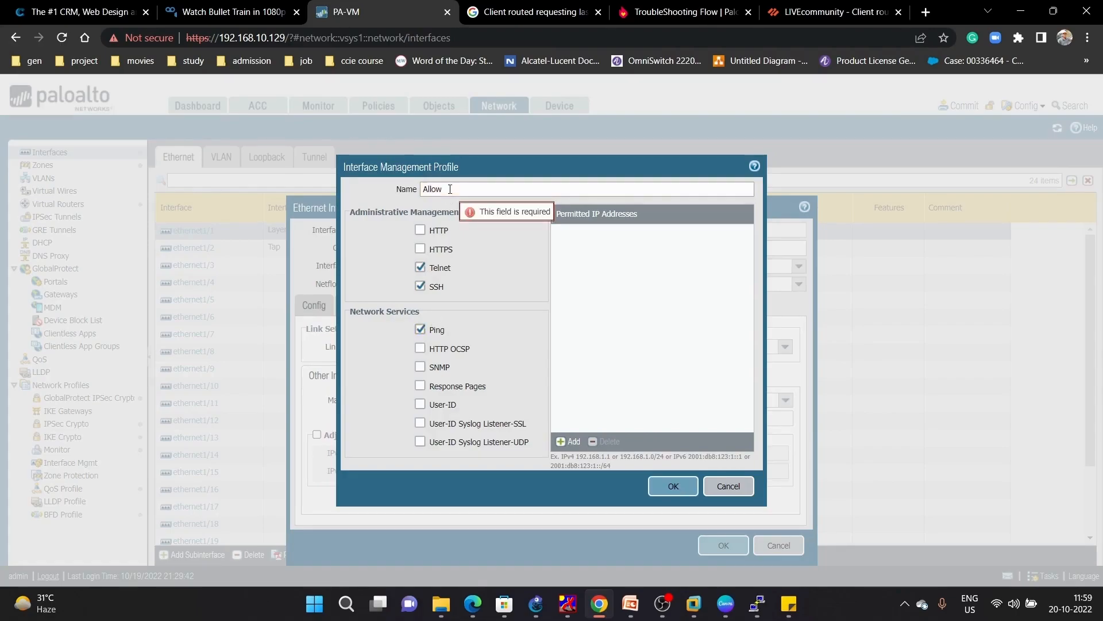
text(_Ping)
click(667, 487)
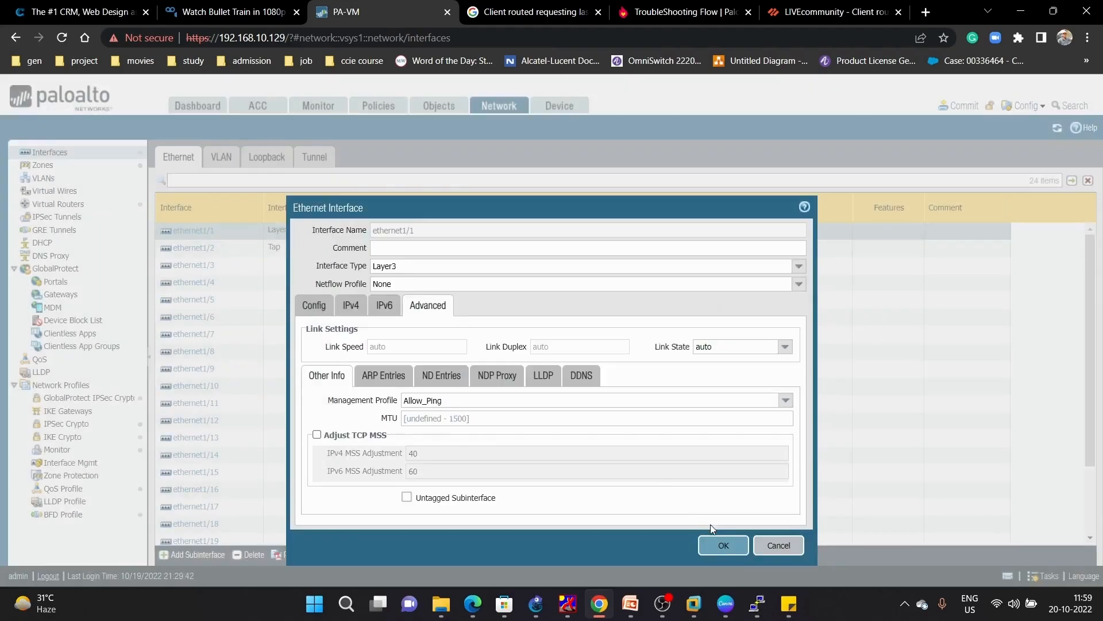
click(732, 544)
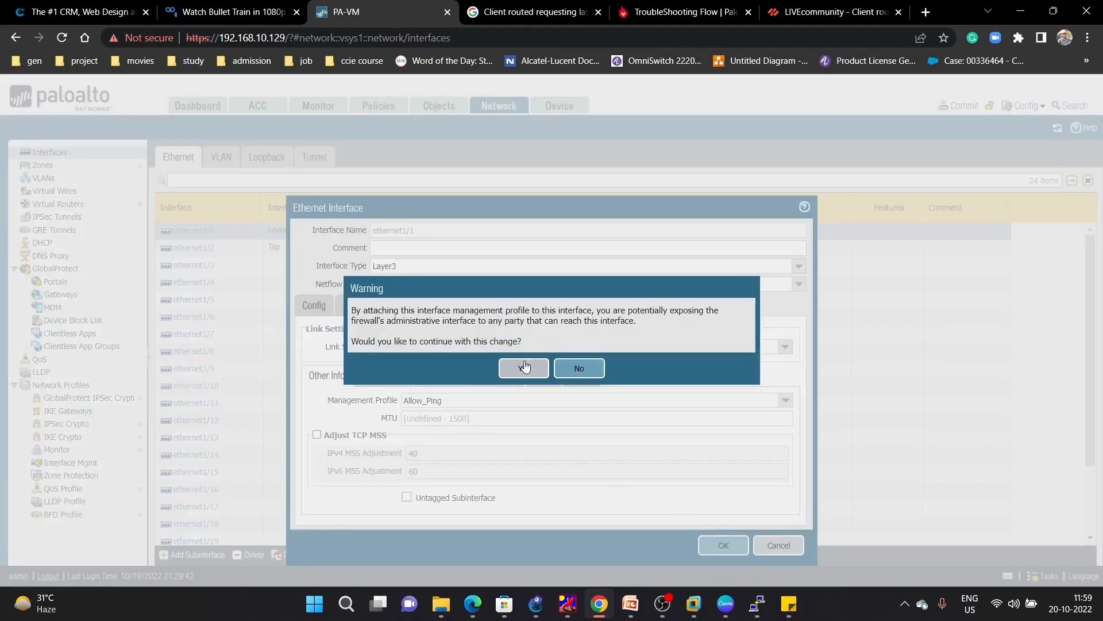
click(524, 366)
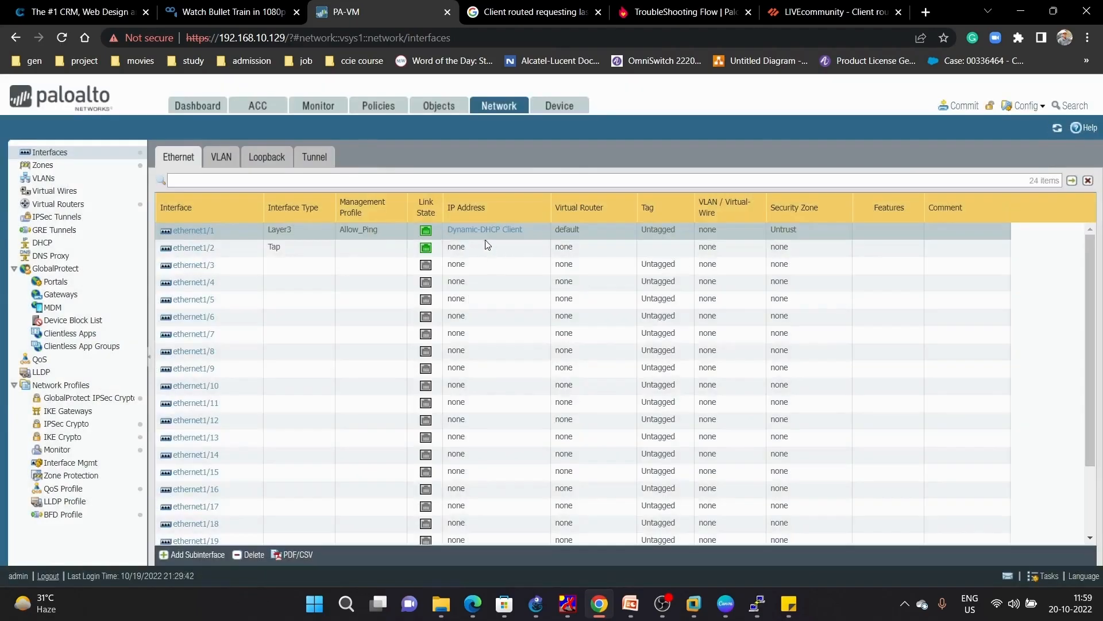
Step: Set ethernet1/2 to interface type Layer3 with the default virtual router and the Trust security zone
click(248, 248)
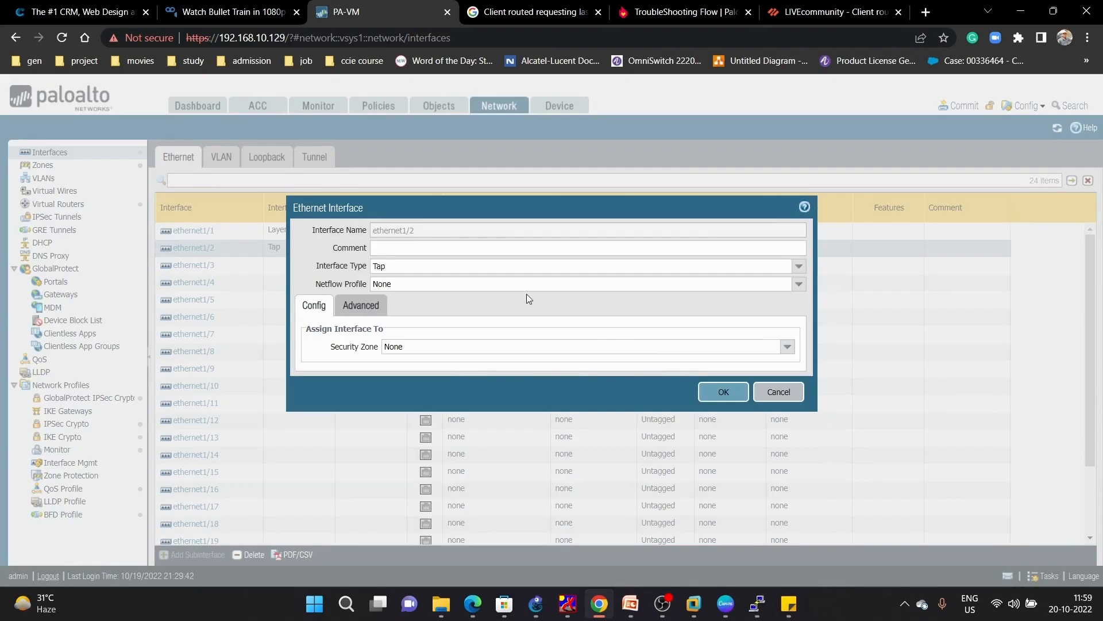
click(799, 265)
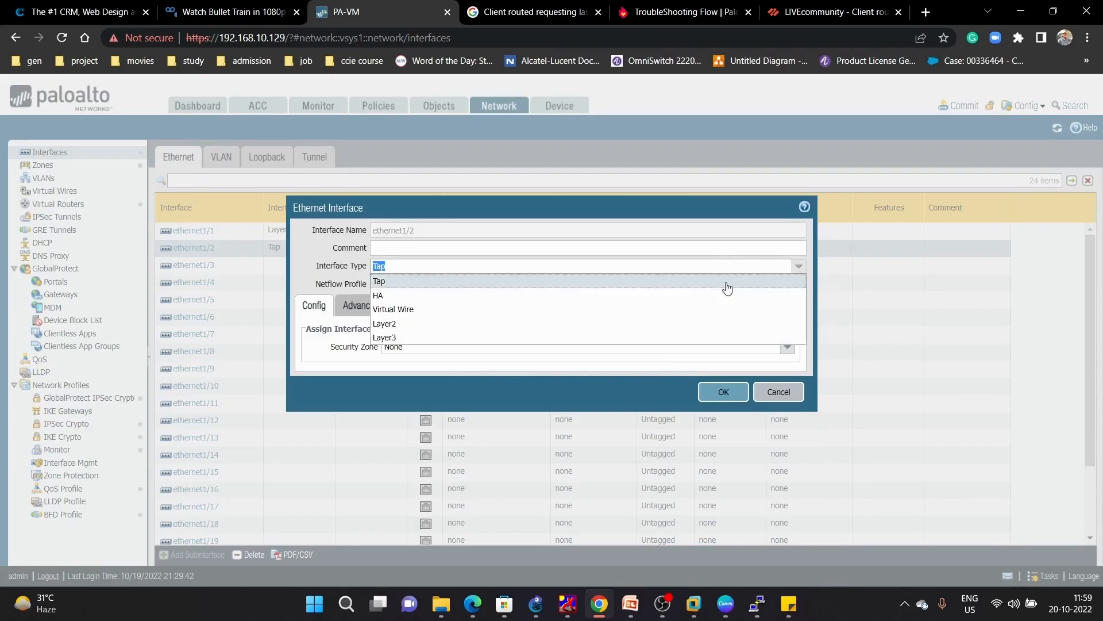
click(439, 338)
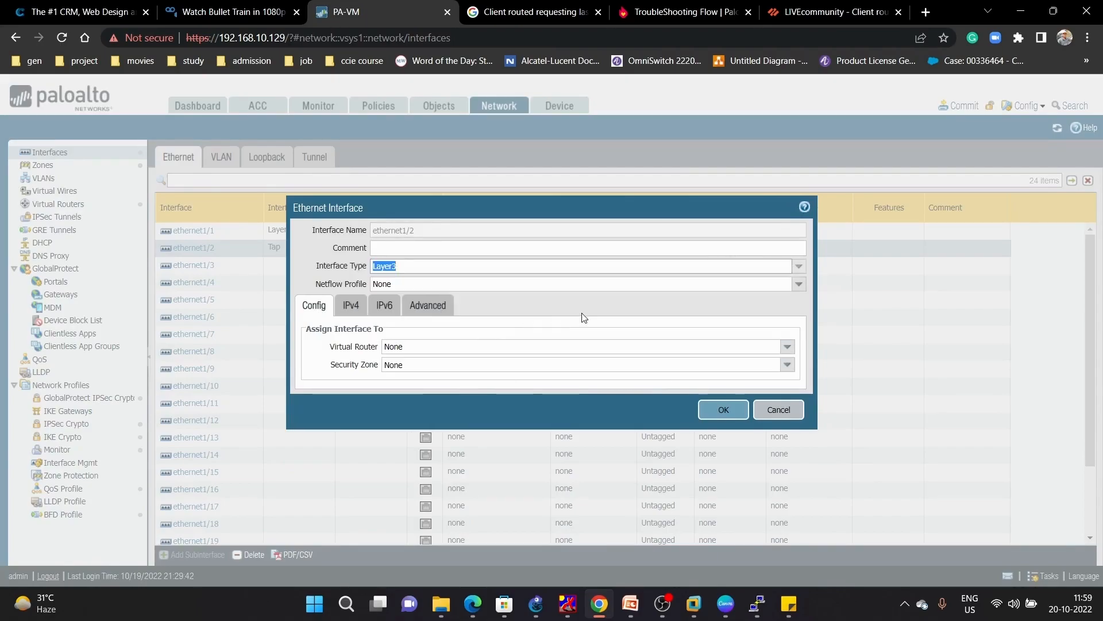
click(788, 346)
click(424, 375)
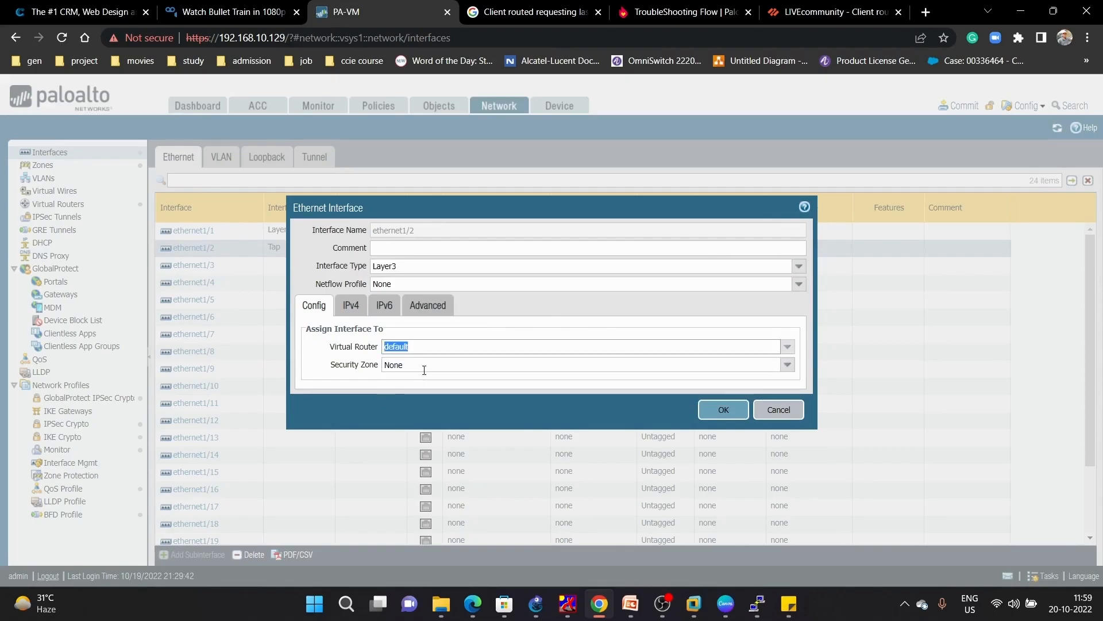
click(788, 364)
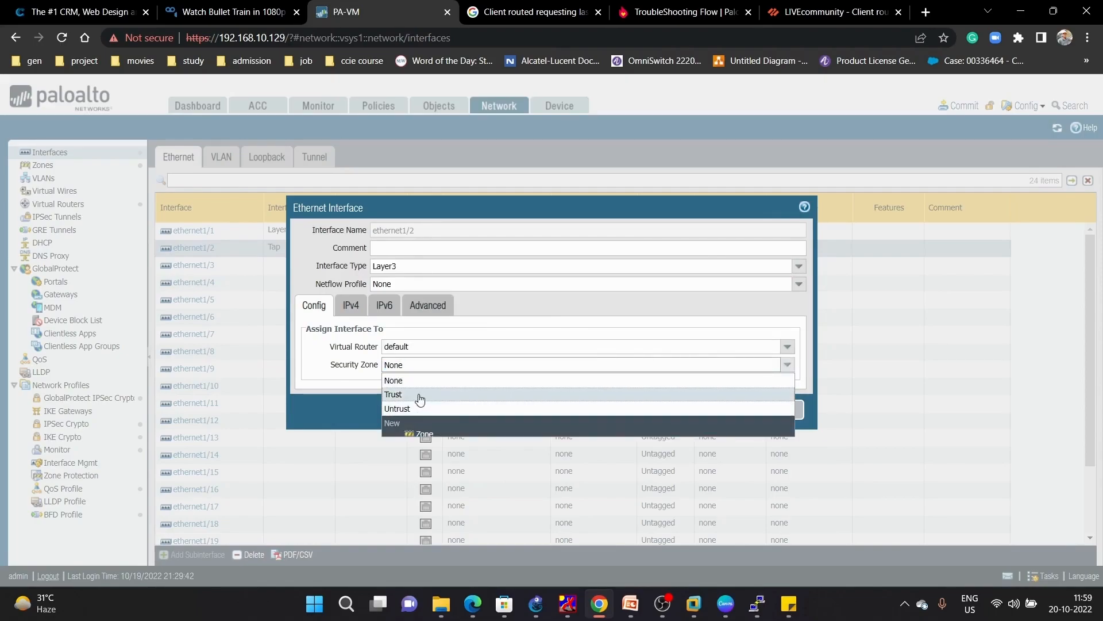
click(421, 394)
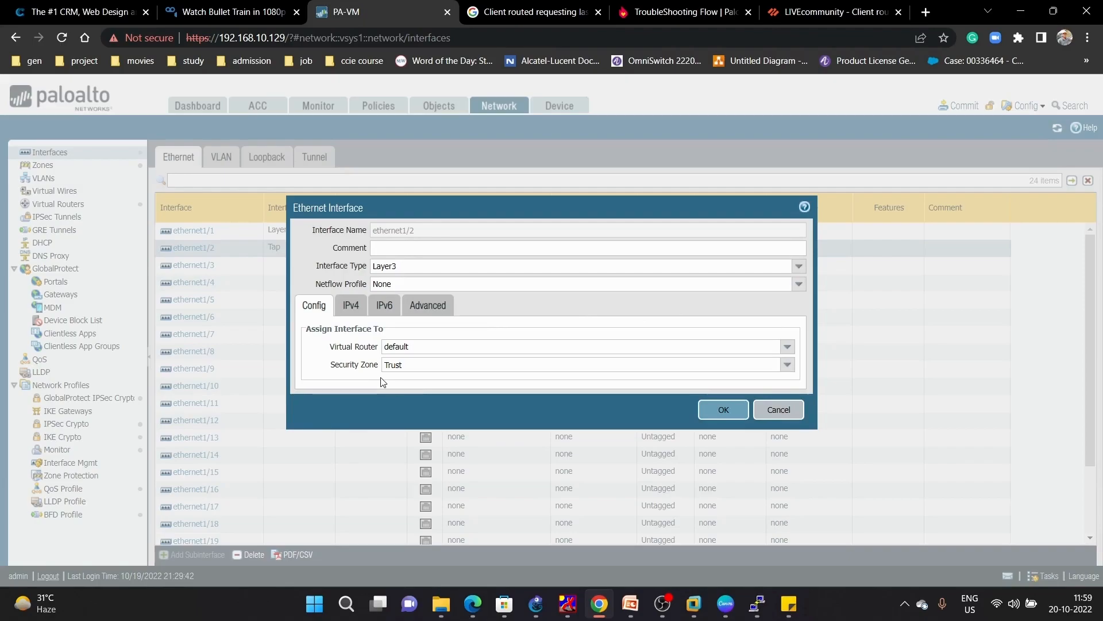
Step: Add the static IPv4 address 192.168.20.1/24 to ethernet1/2
click(355, 308)
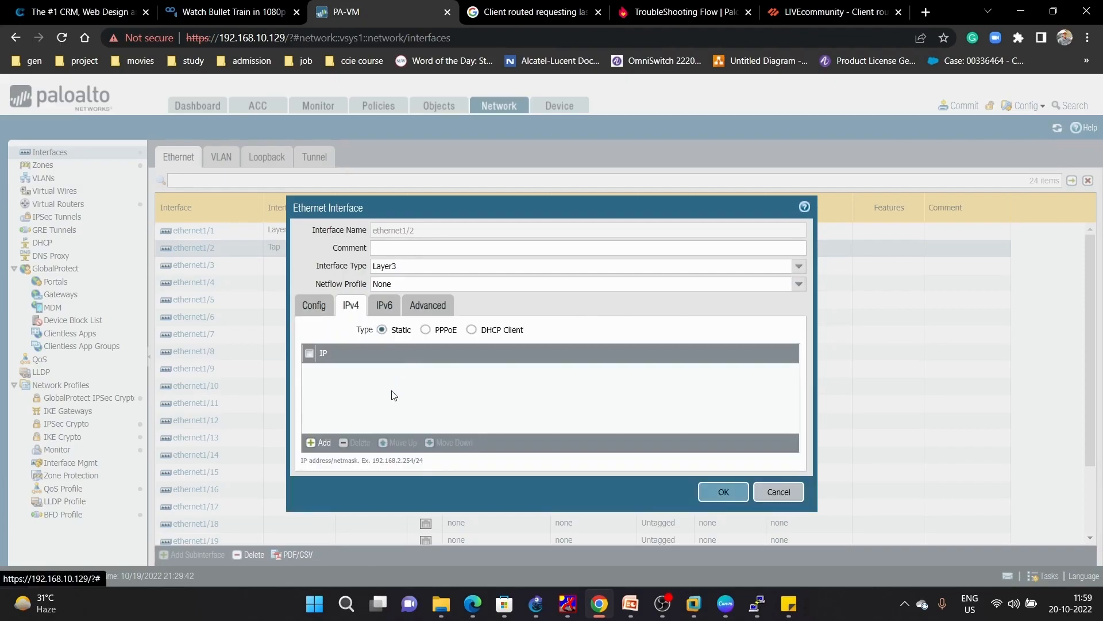
click(321, 444)
text(192.168.2)
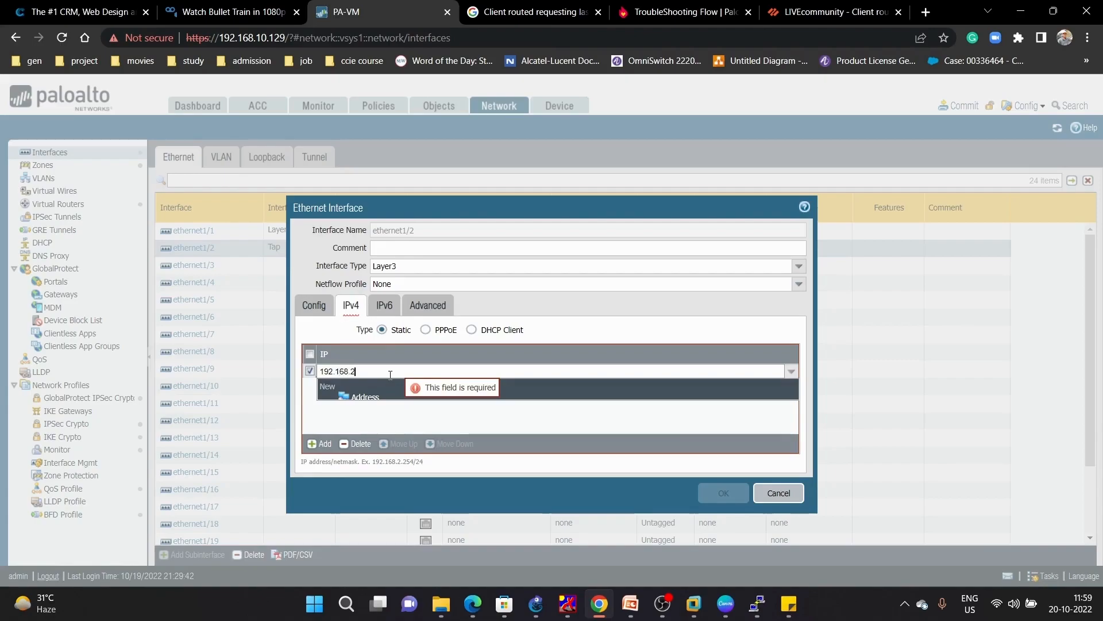
text(0.21/24)
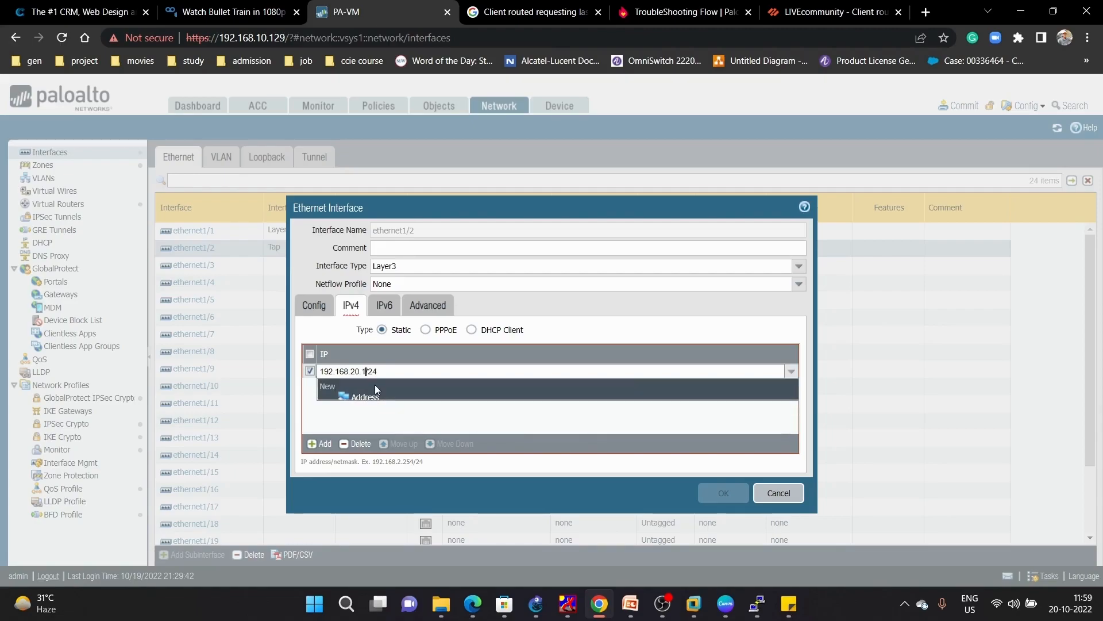
click(367, 422)
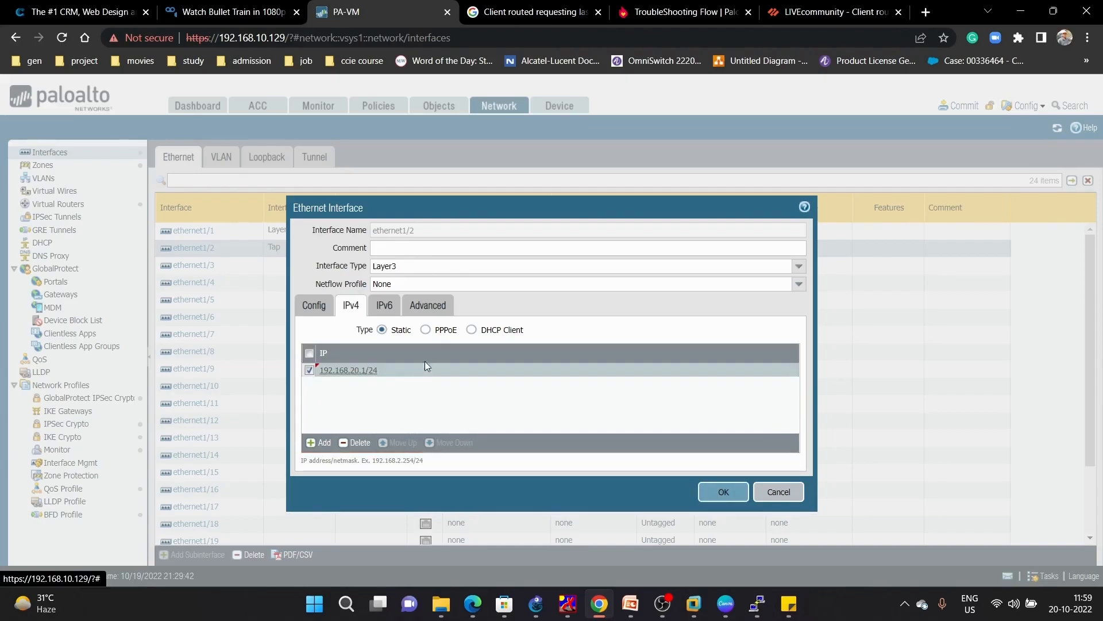
Step: Assign the Allow_Ping management profile to ethernet1/2 and save the interface
click(426, 311)
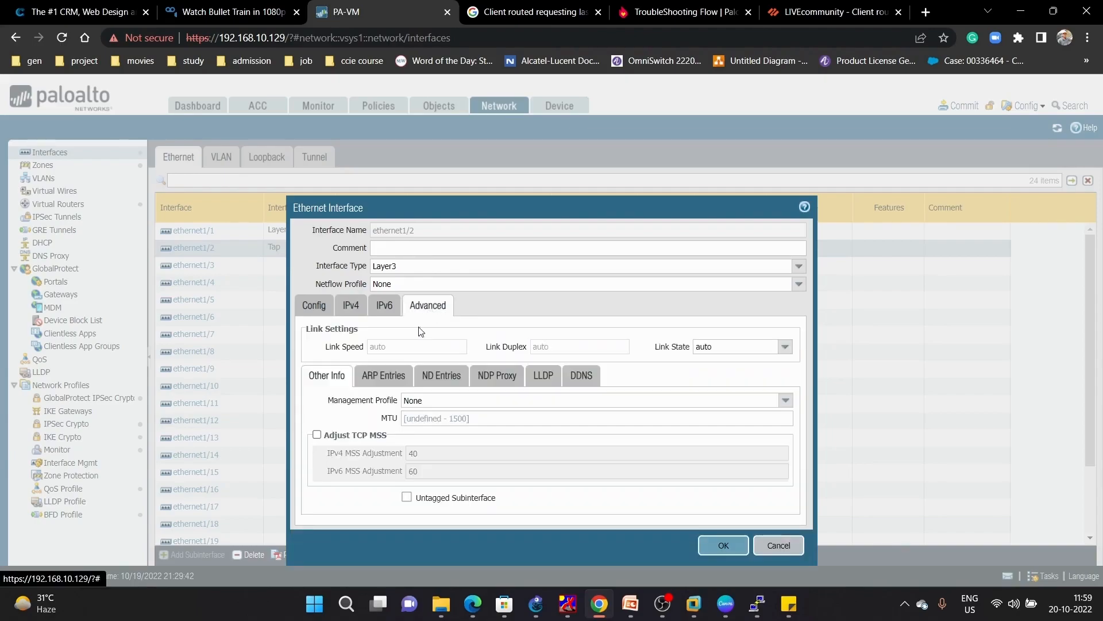
click(786, 401)
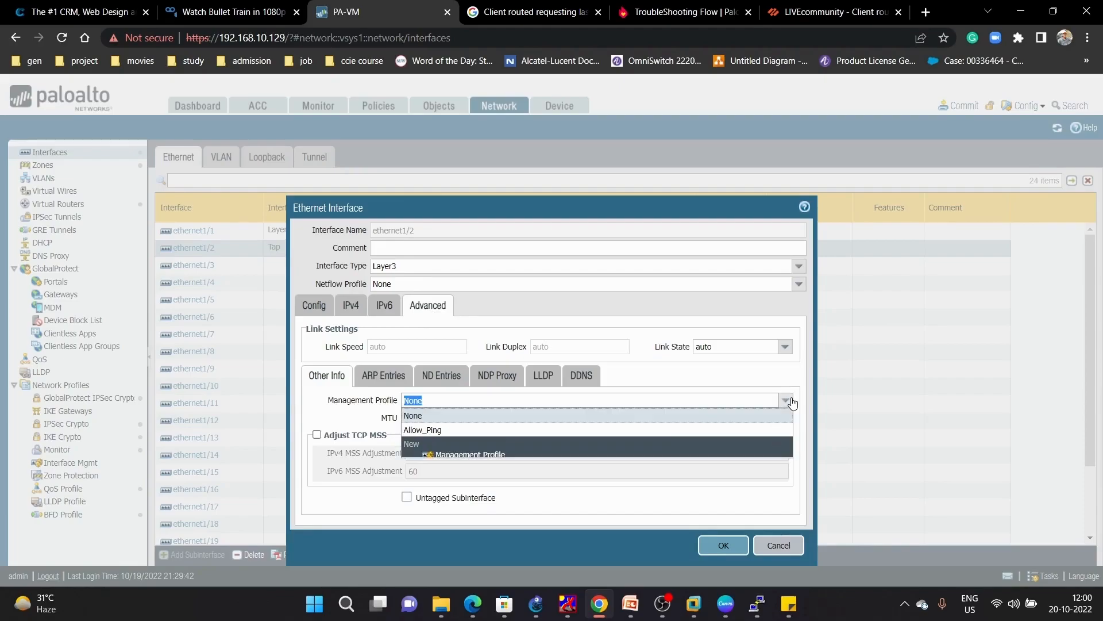
click(432, 430)
key(Tab)
click(723, 543)
click(524, 369)
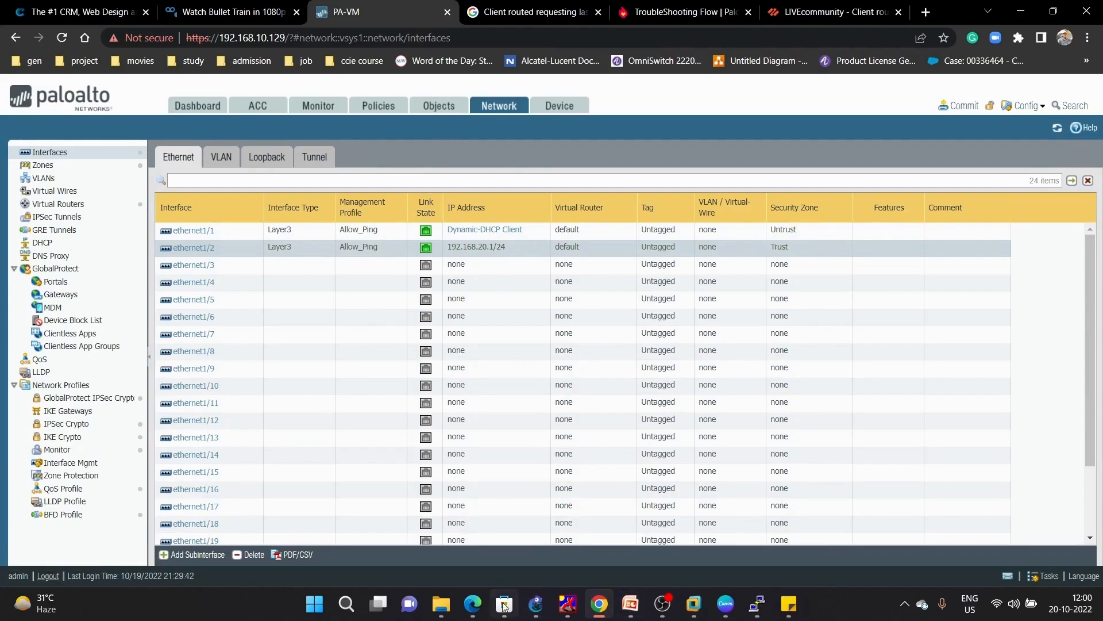
Step: Switch to PC1's PuTTY console from GNS3 and assign it 192.168.20.20 with mask 255.255.255.0 and gateway 192.168.20.1
click(532, 607)
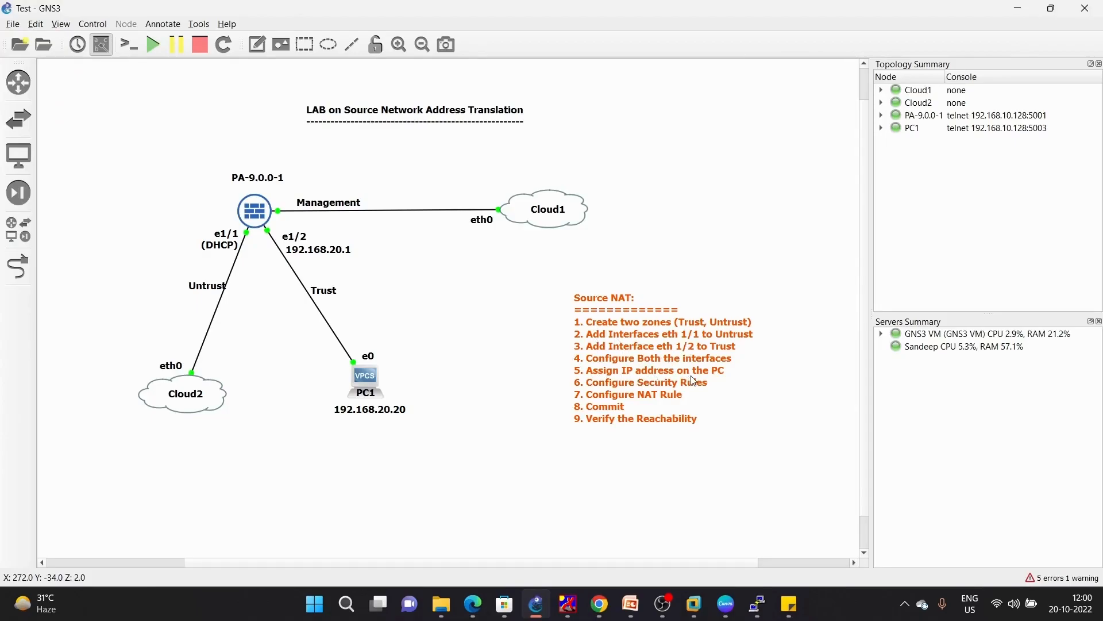
click(757, 603)
click(836, 529)
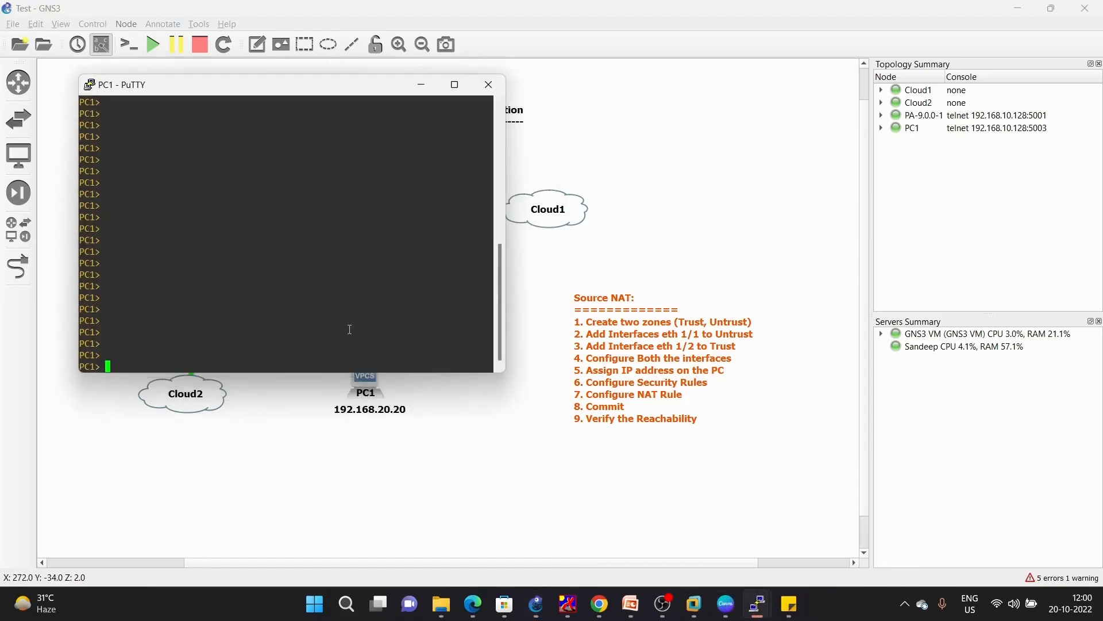
text(ip 192.168.20.20)
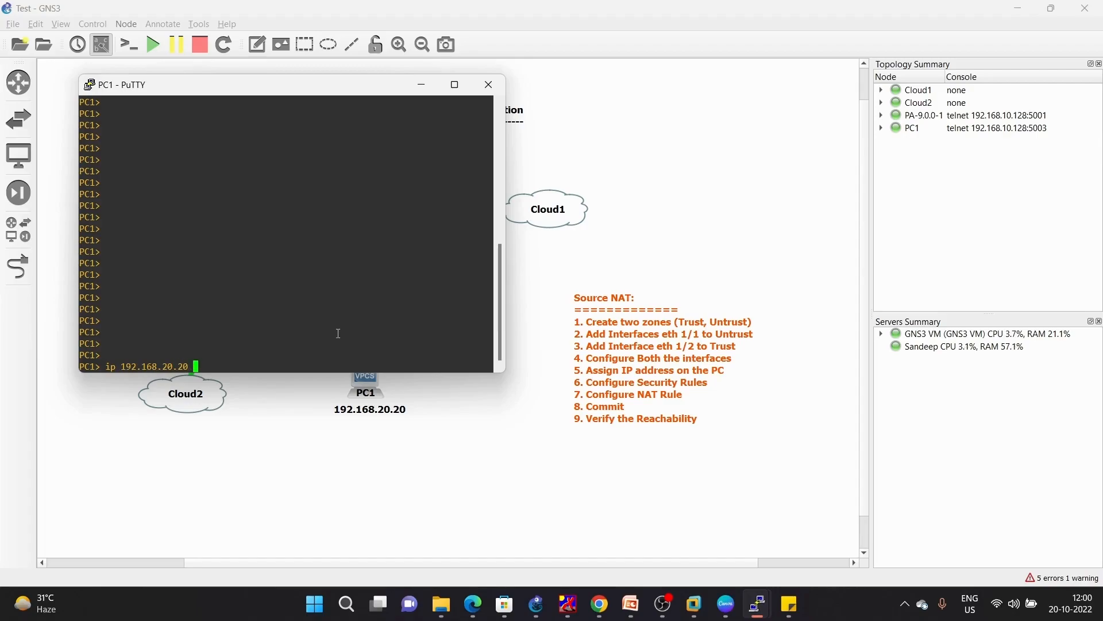
text( 255.255.255.0 192)
drag(332, 86, 761, 99)
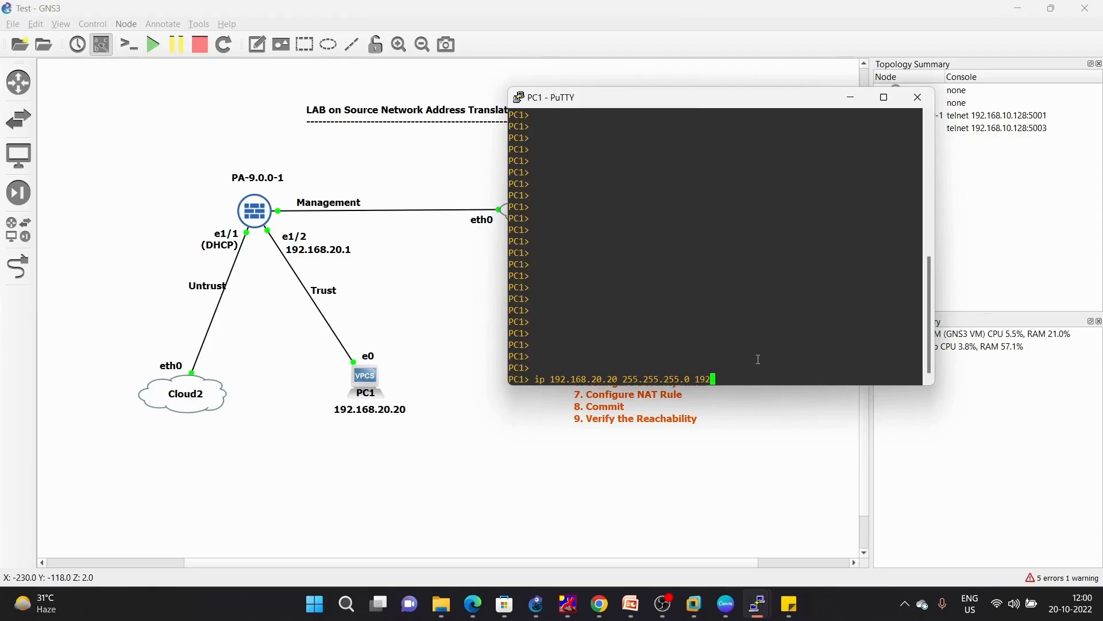
text(.168.20.1)
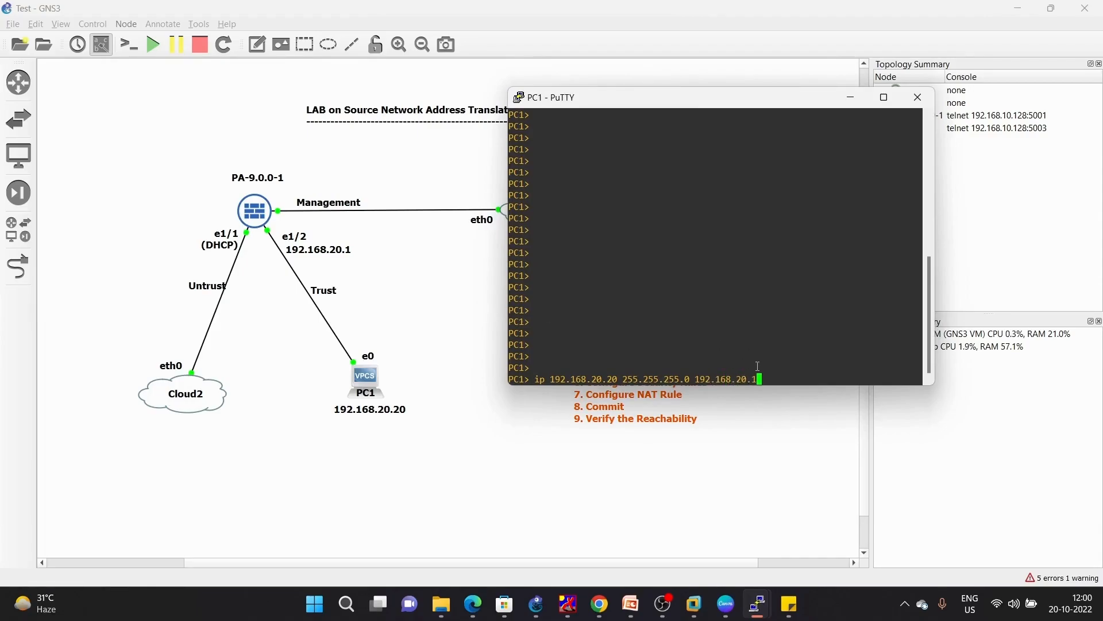
key(Return)
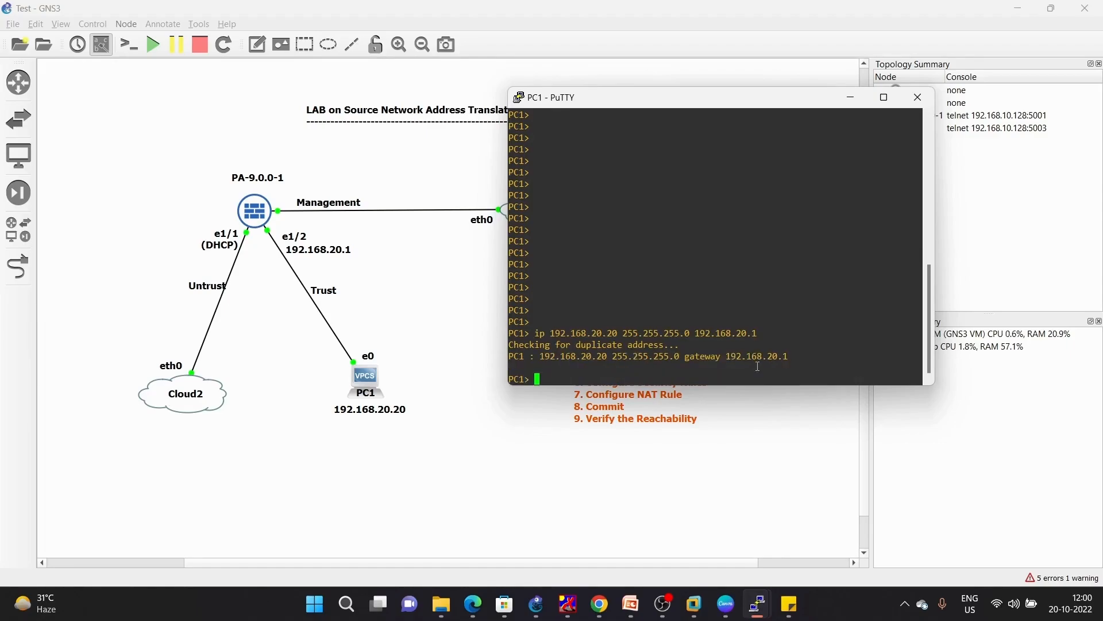
Step: Run show ip on PC1 and check its address and gateway
text(show ip)
key(Return)
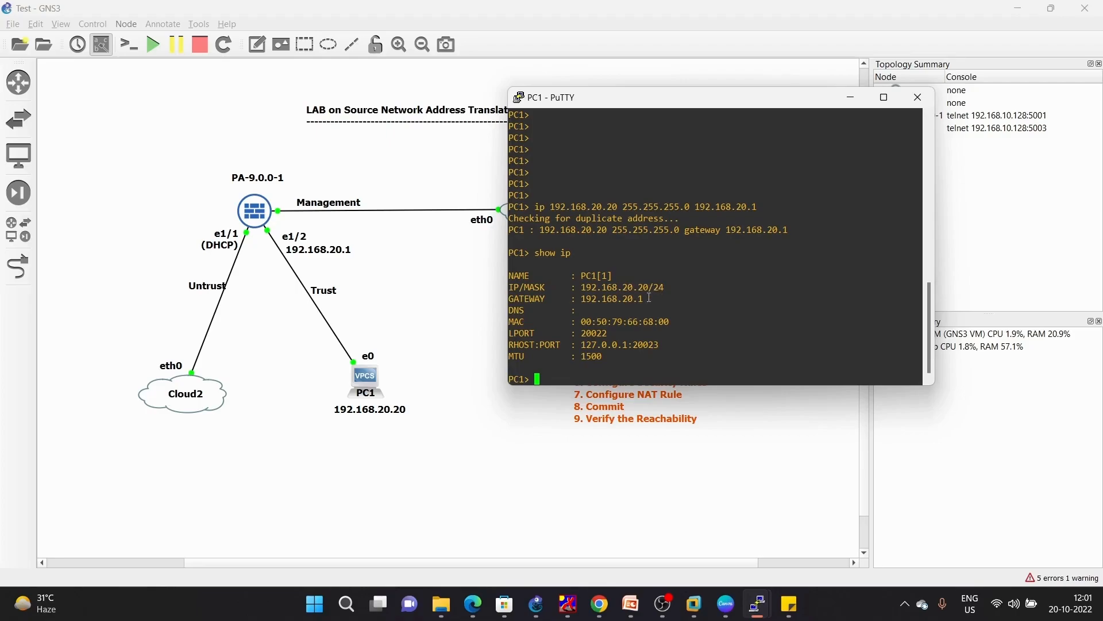
drag(650, 298, 614, 298)
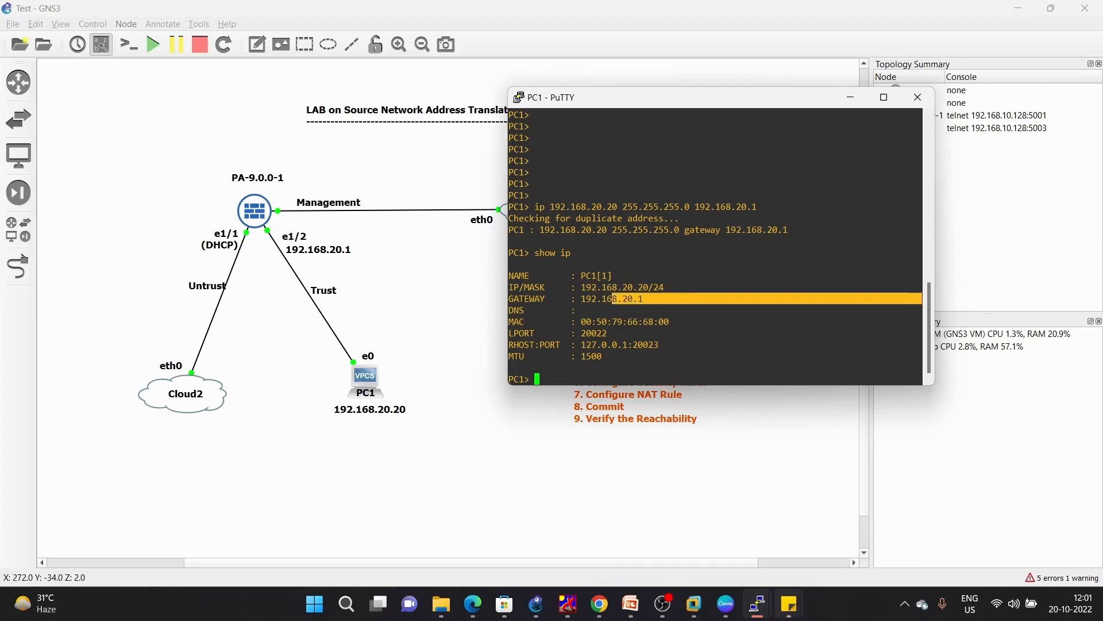
Step: Minimize the PC1 console and switch to the firewall's web interface in Chrome to open the NAT policies
click(851, 97)
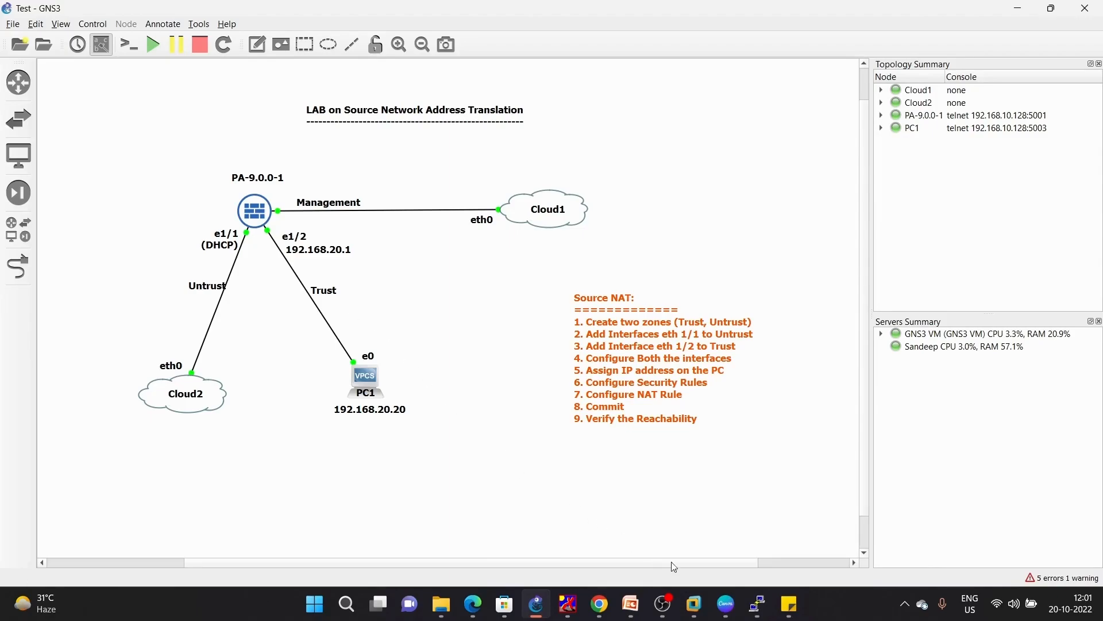
click(601, 610)
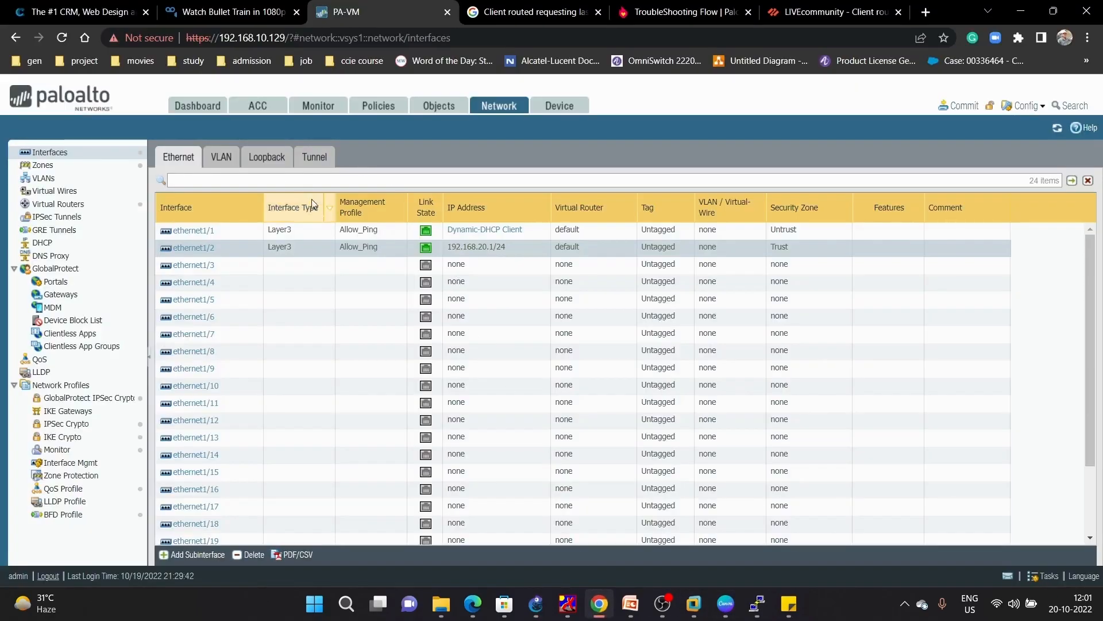
click(379, 106)
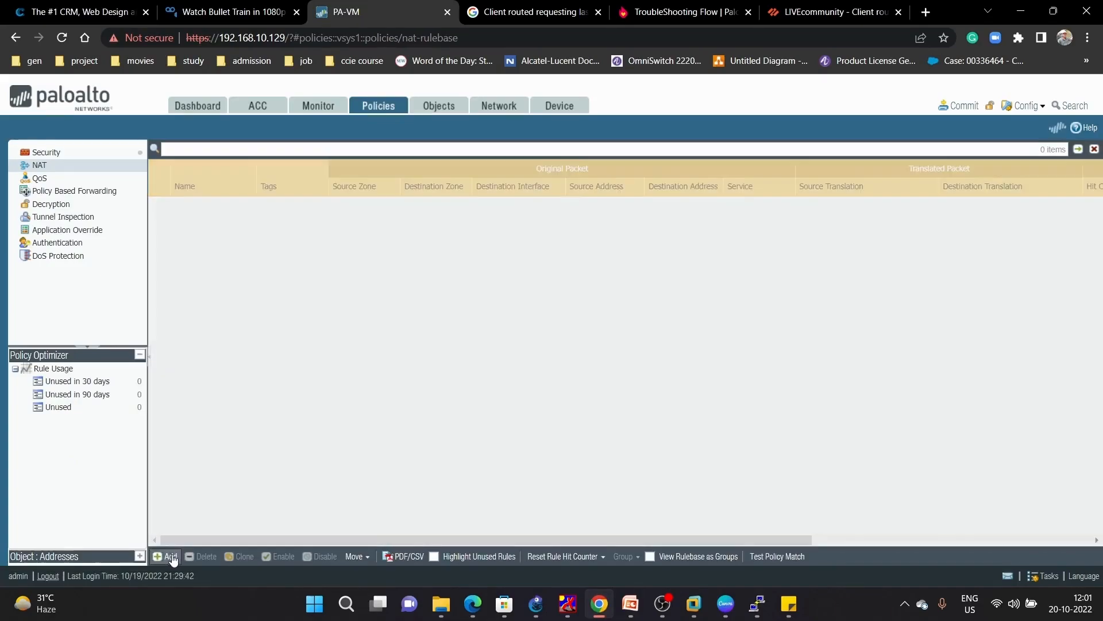
click(171, 556)
text(Outbound)
click(349, 231)
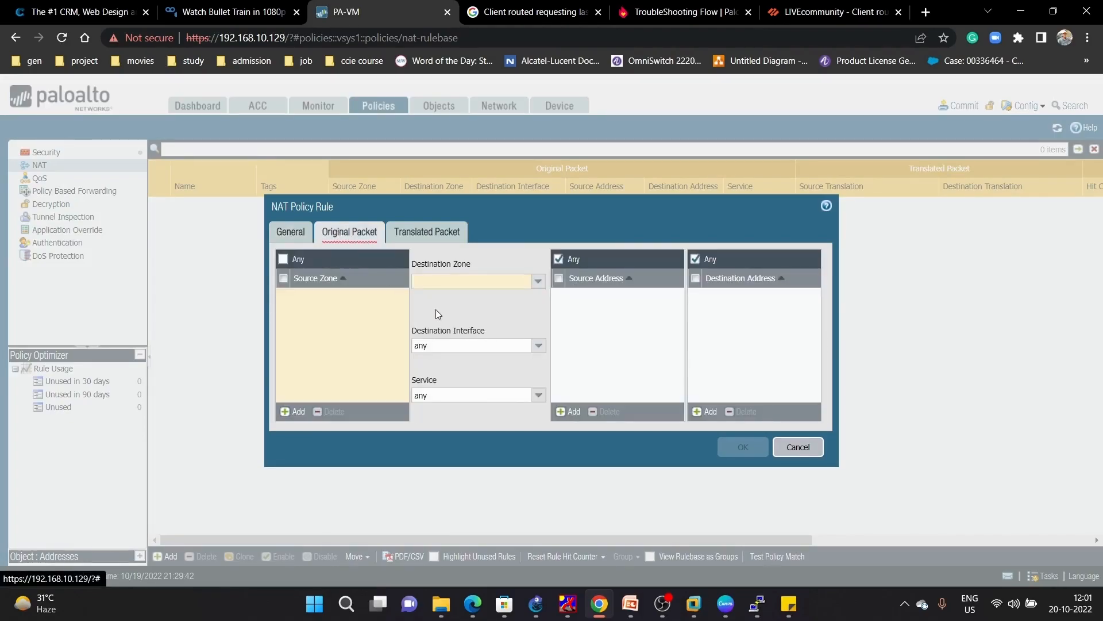
click(293, 412)
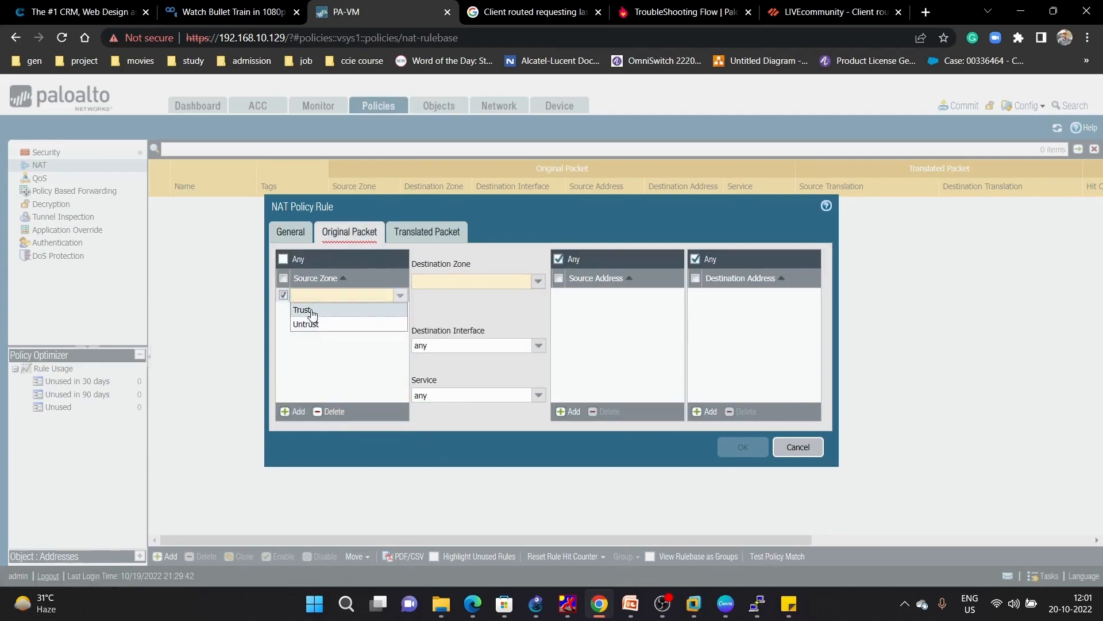
click(307, 309)
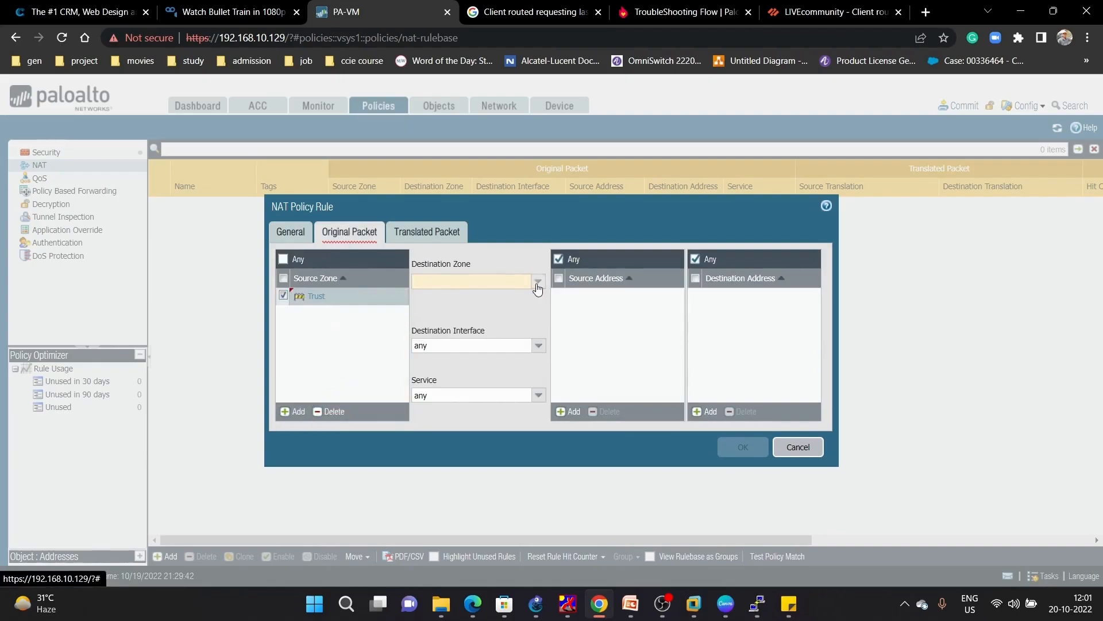
click(798, 447)
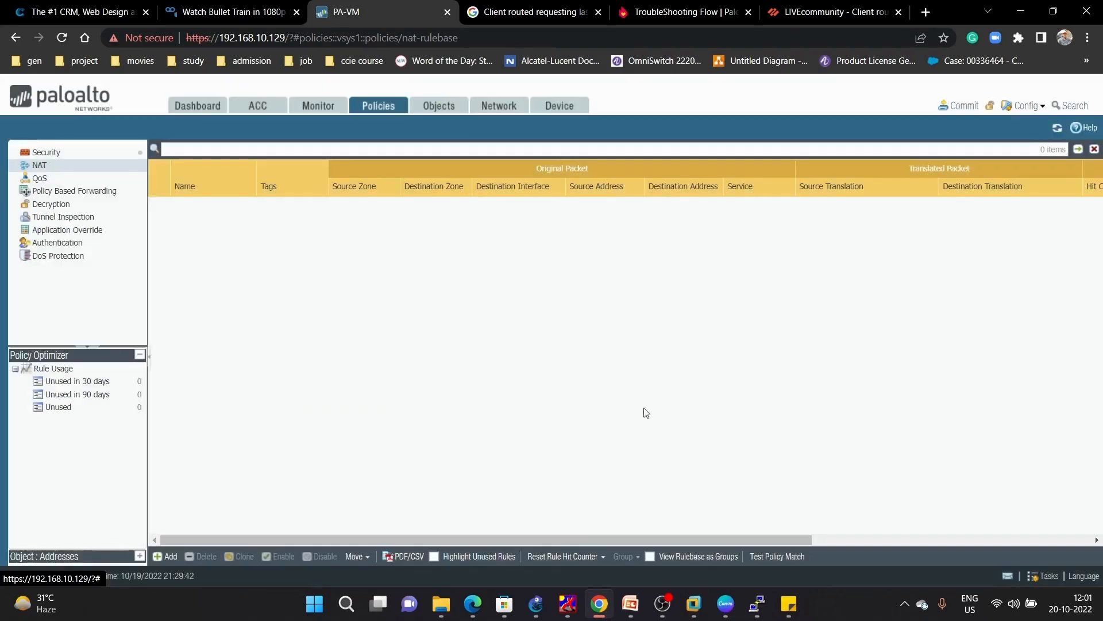
Step: Start a new security policy rule named Outbound
click(57, 154)
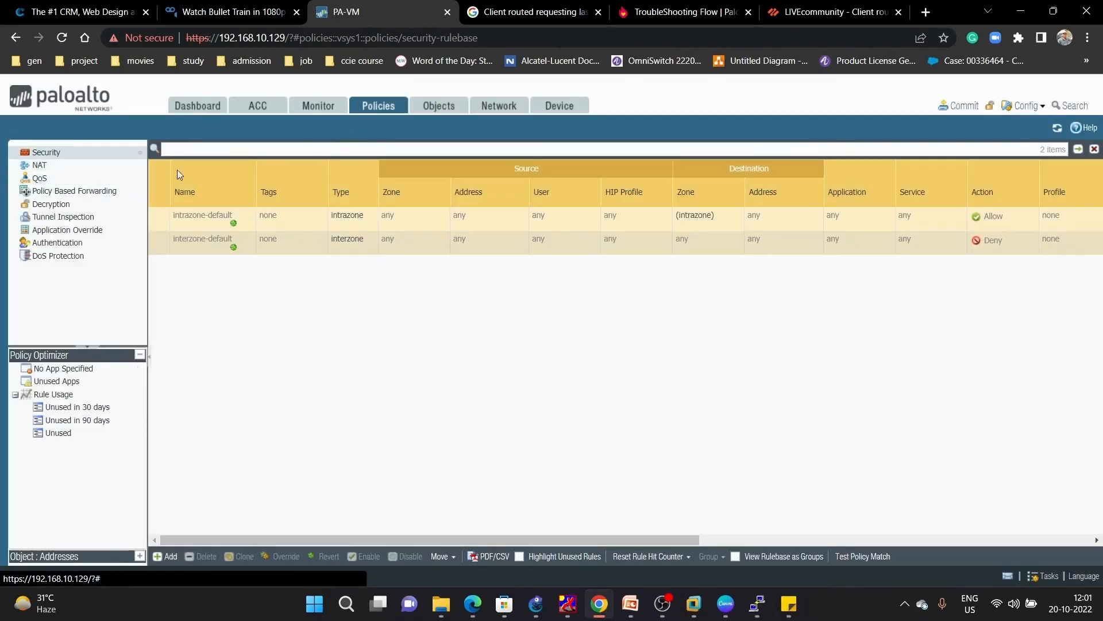
click(166, 556)
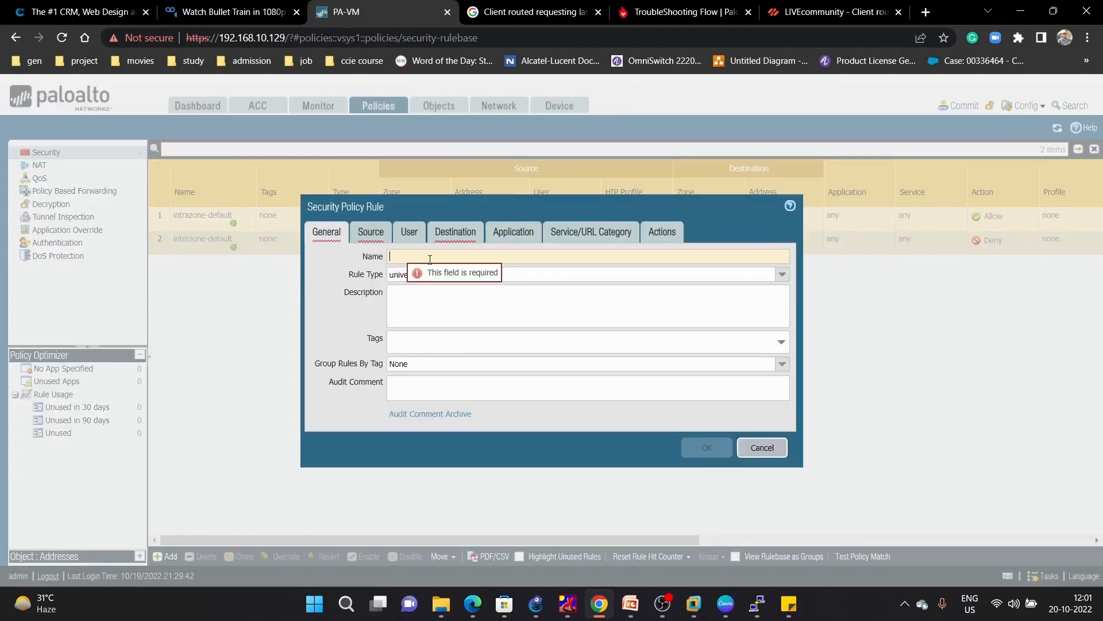
text(Out)
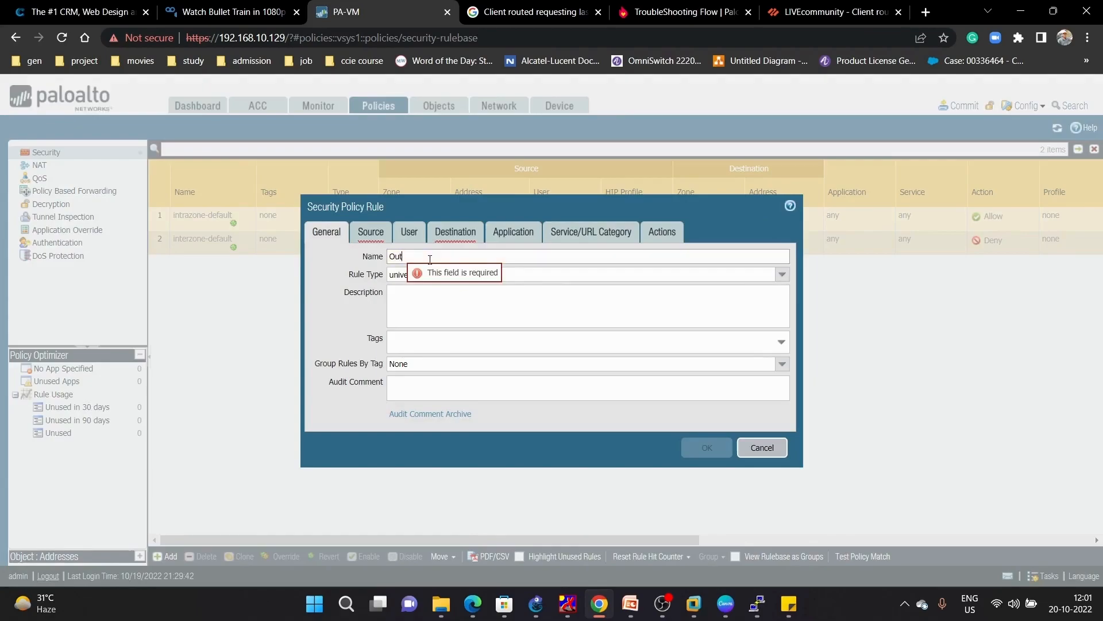
text(bound)
Step: Set the Outbound security rule's source zone to Trust and its destination zone to Untrust
click(371, 232)
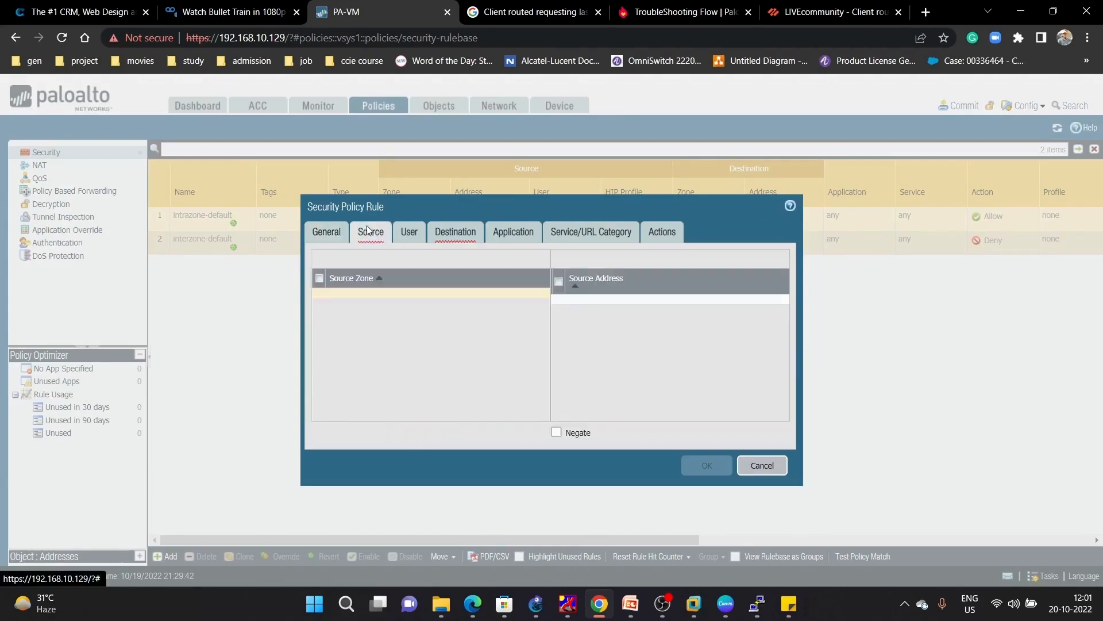
click(338, 413)
click(345, 310)
click(455, 231)
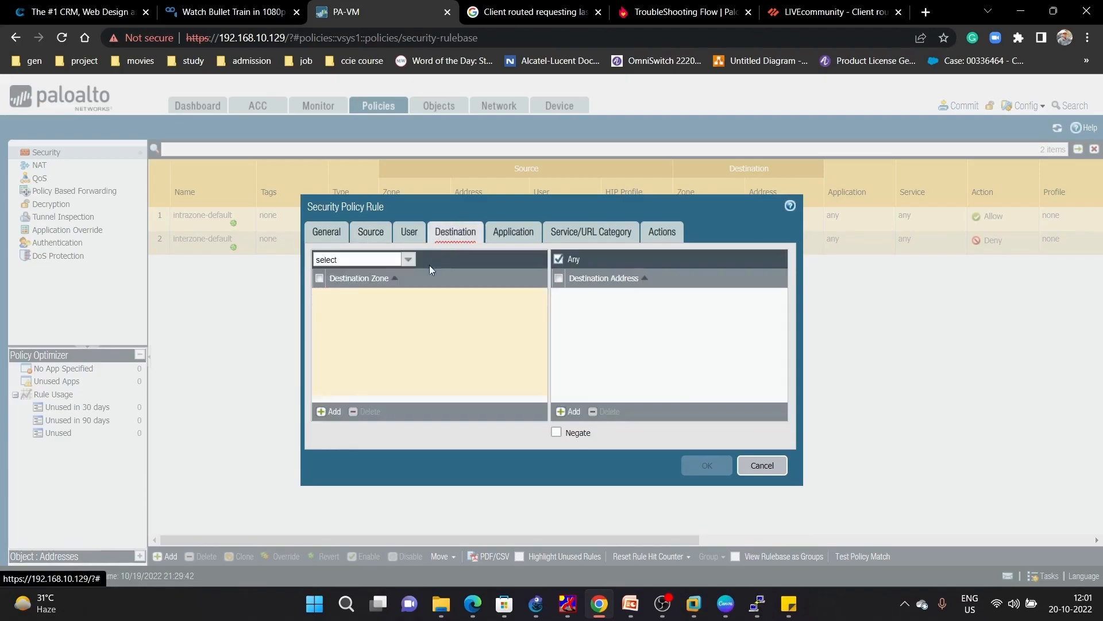
click(331, 411)
click(369, 325)
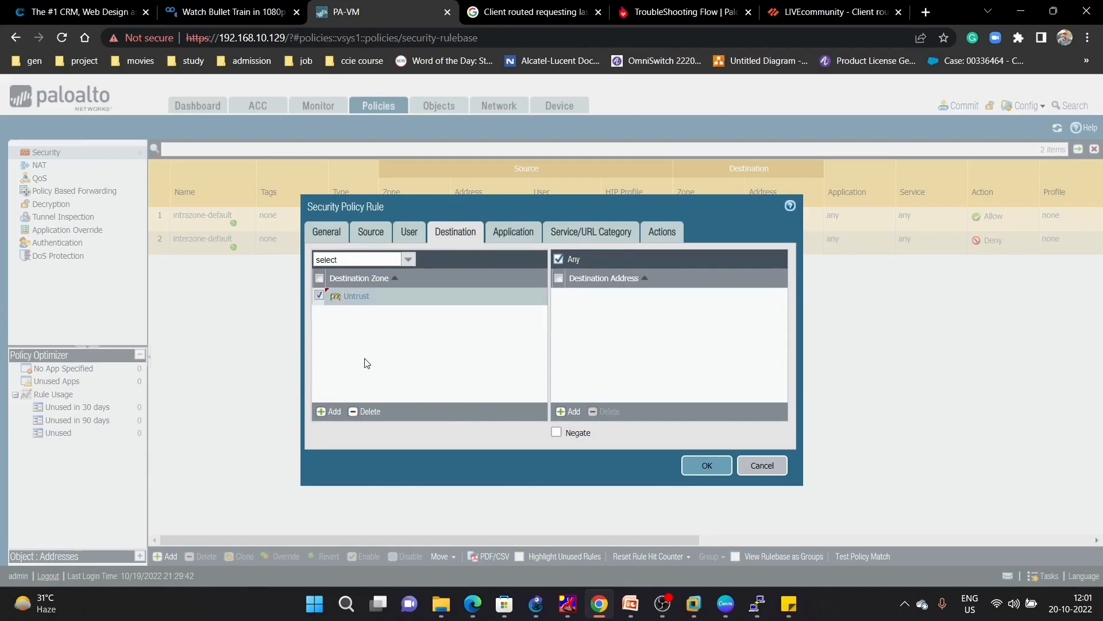
Step: Set the Outbound security rule's service to any and save it with the action Allow
click(511, 244)
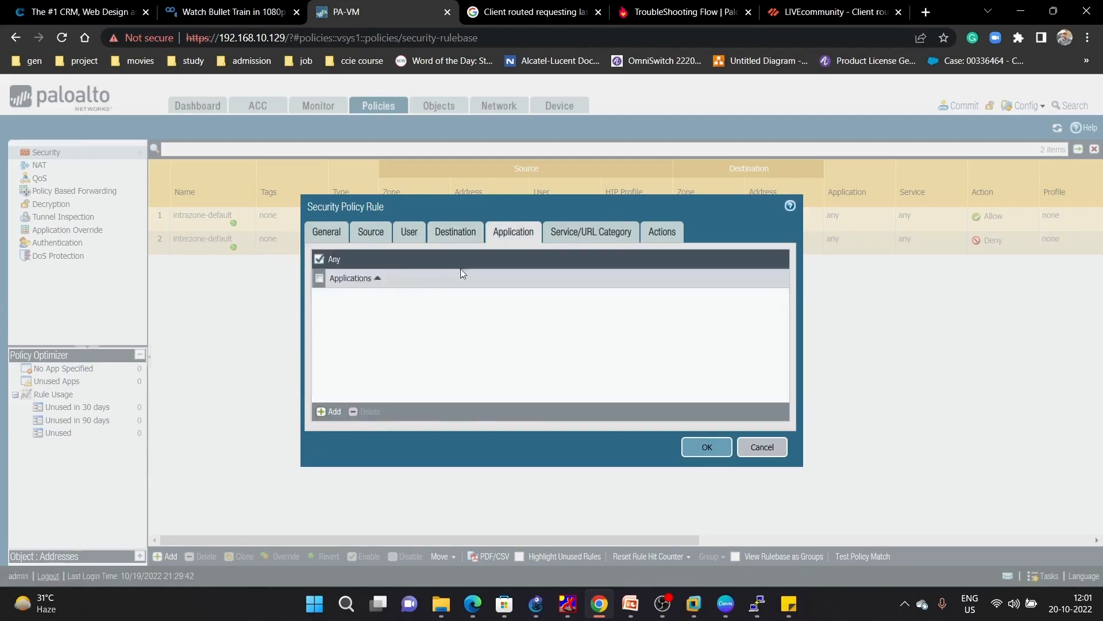
click(585, 234)
click(409, 260)
click(358, 287)
click(667, 242)
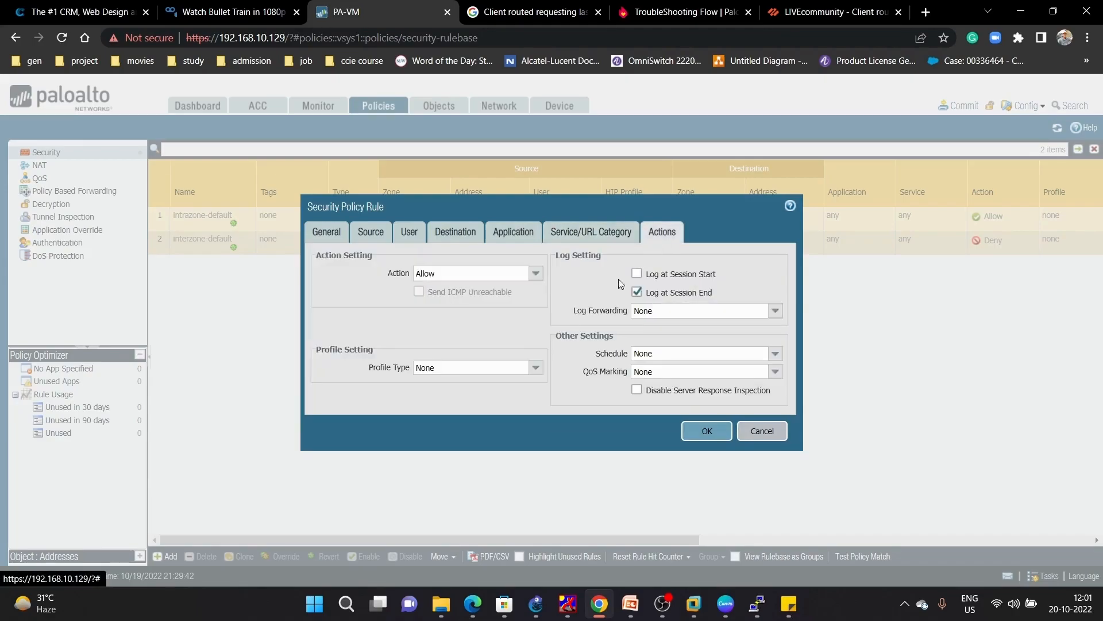
click(706, 431)
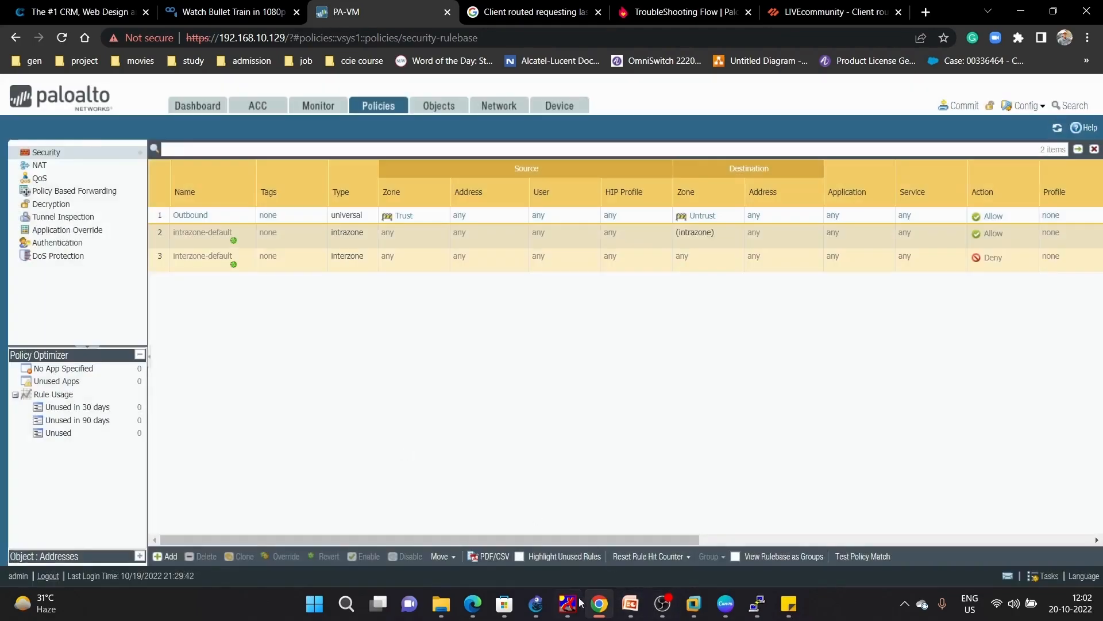
Step: Check the lab task list in GNS3, return to the firewall in Chrome and start a NAT policy rule named Outbound_NAT
click(536, 603)
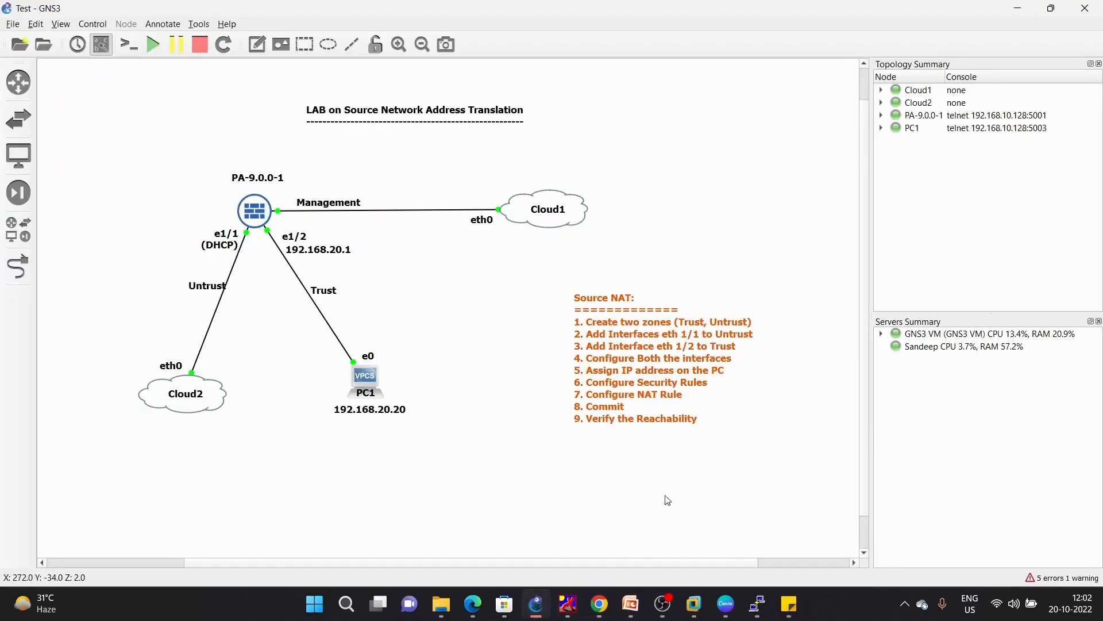
click(596, 606)
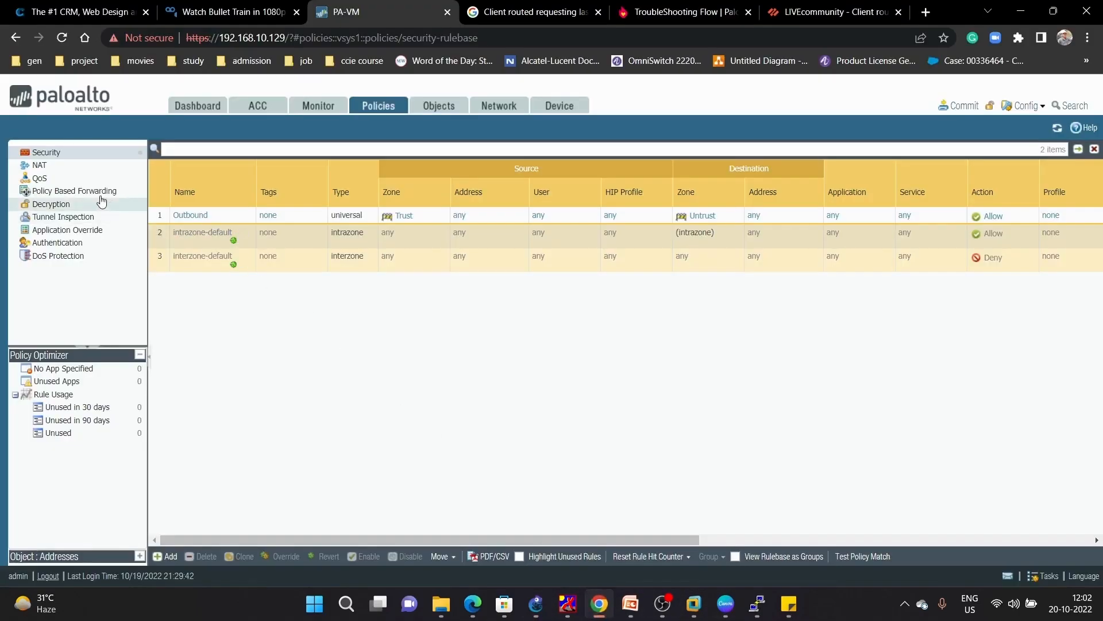
click(40, 166)
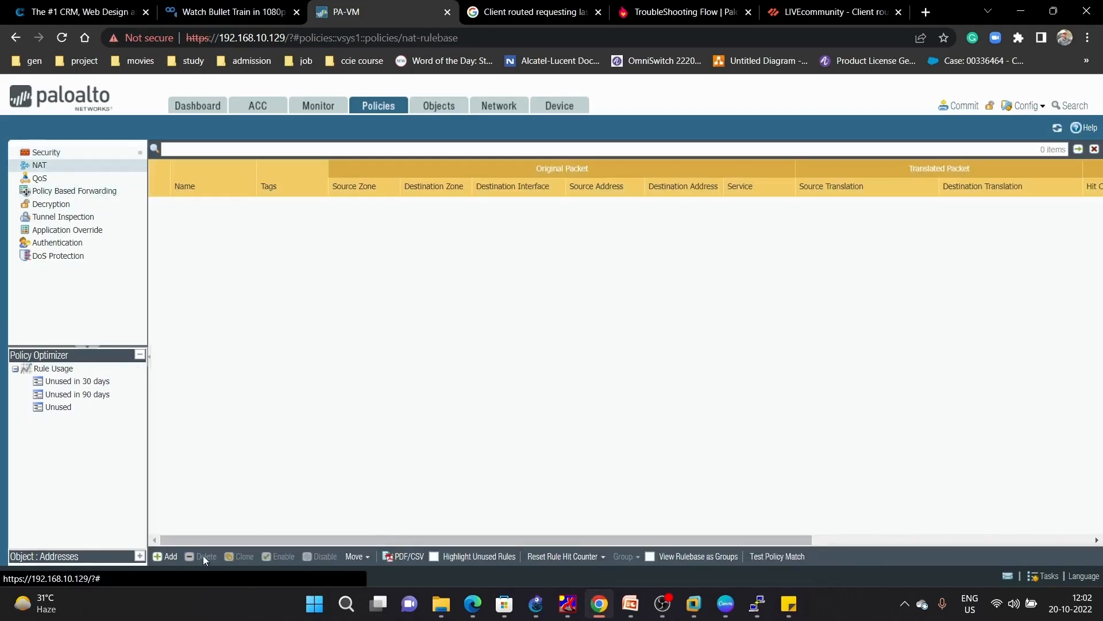
click(167, 556)
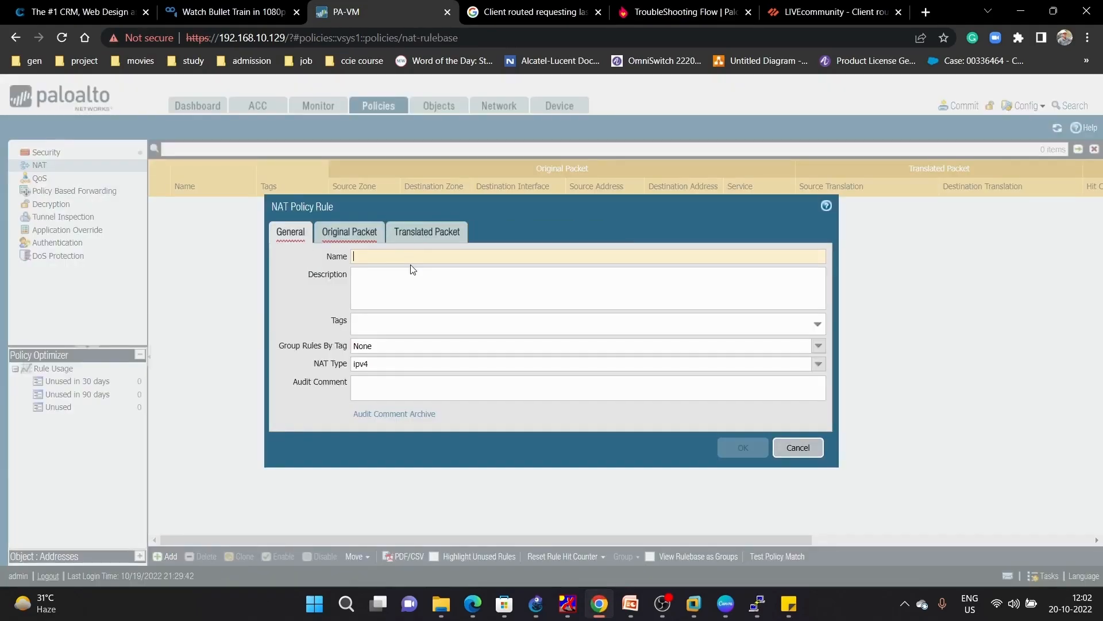
text(Ou)
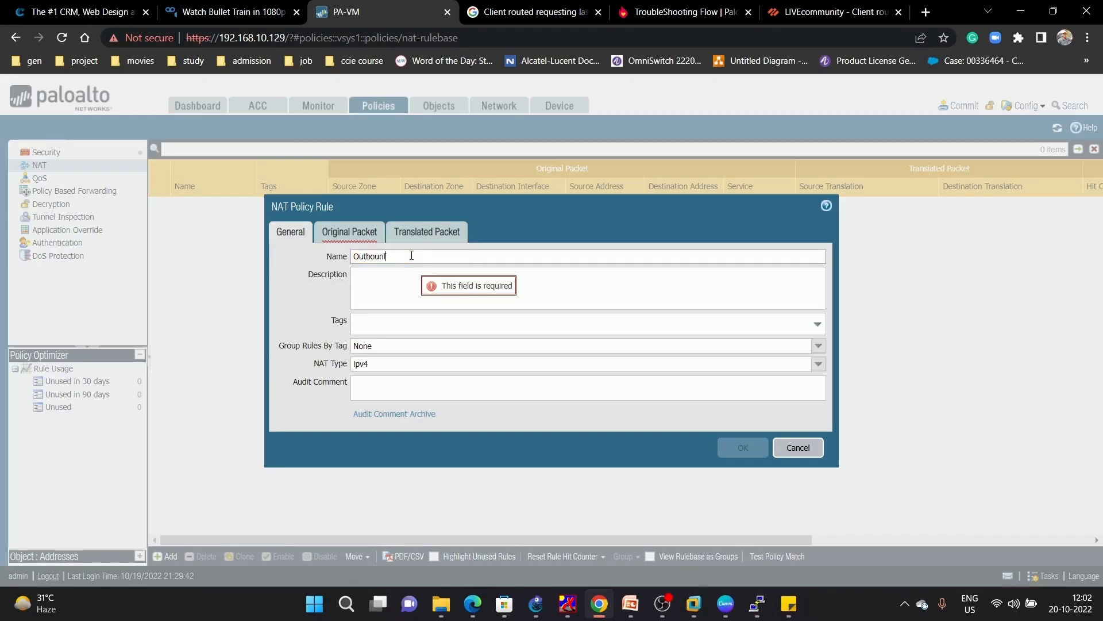
text(tbound)
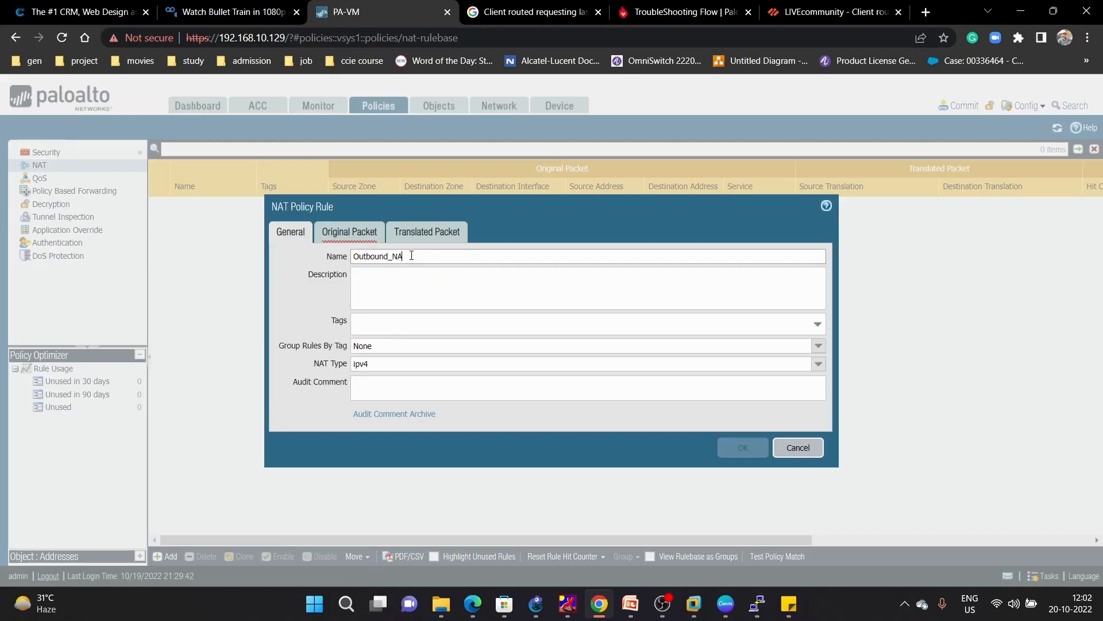
Step: Set the Outbound_NAT rule's original packet source zone to Trust and its destination zone to Untrust
click(347, 233)
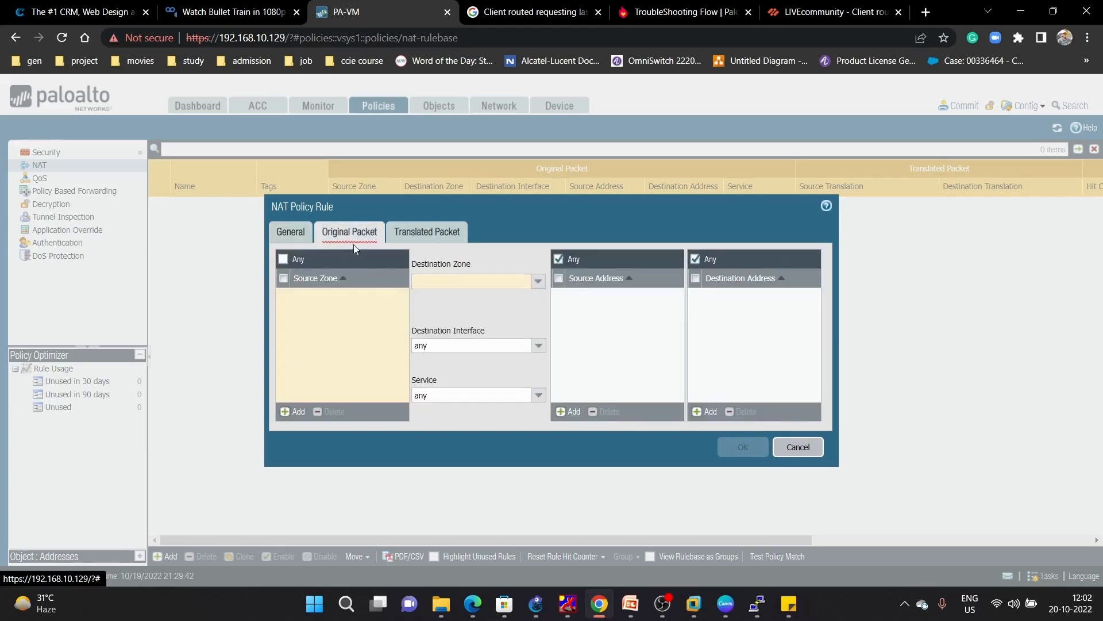
click(290, 413)
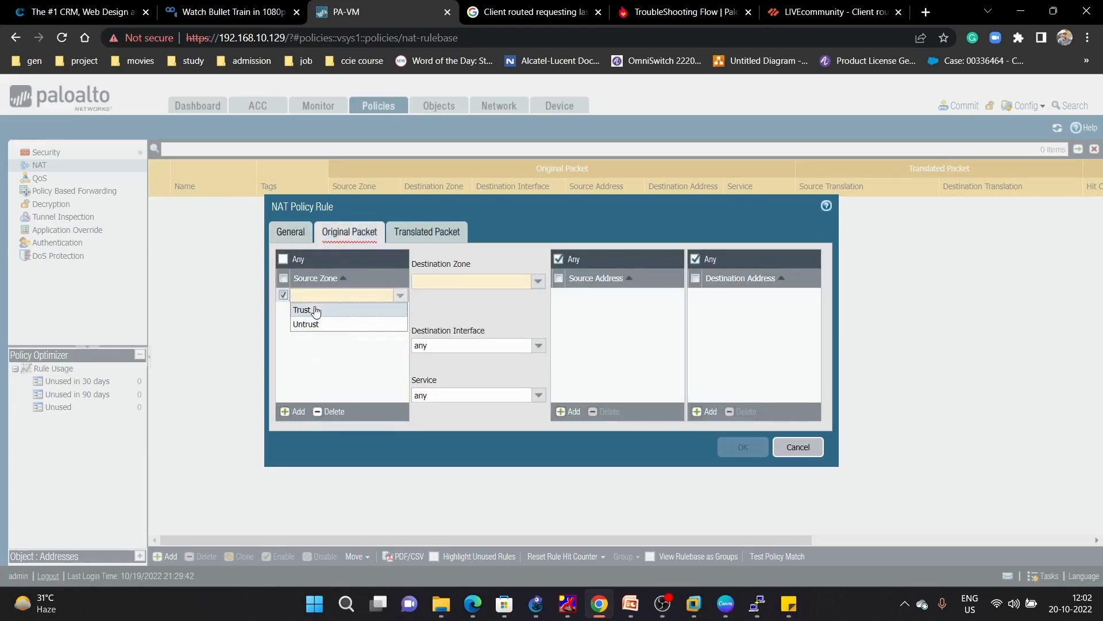
click(315, 310)
click(314, 360)
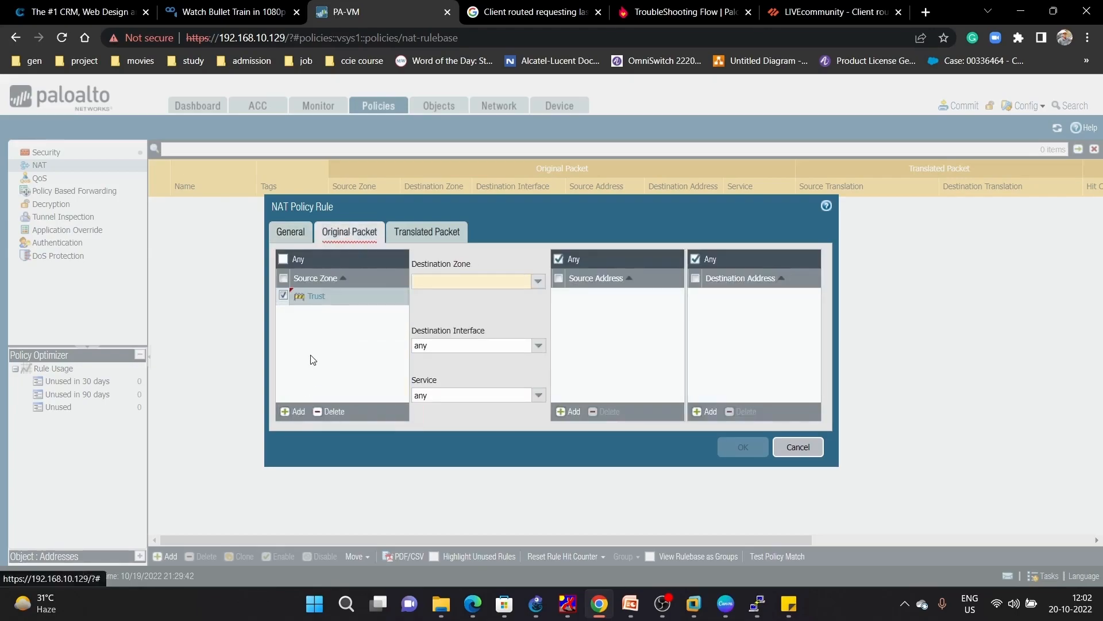
click(539, 281)
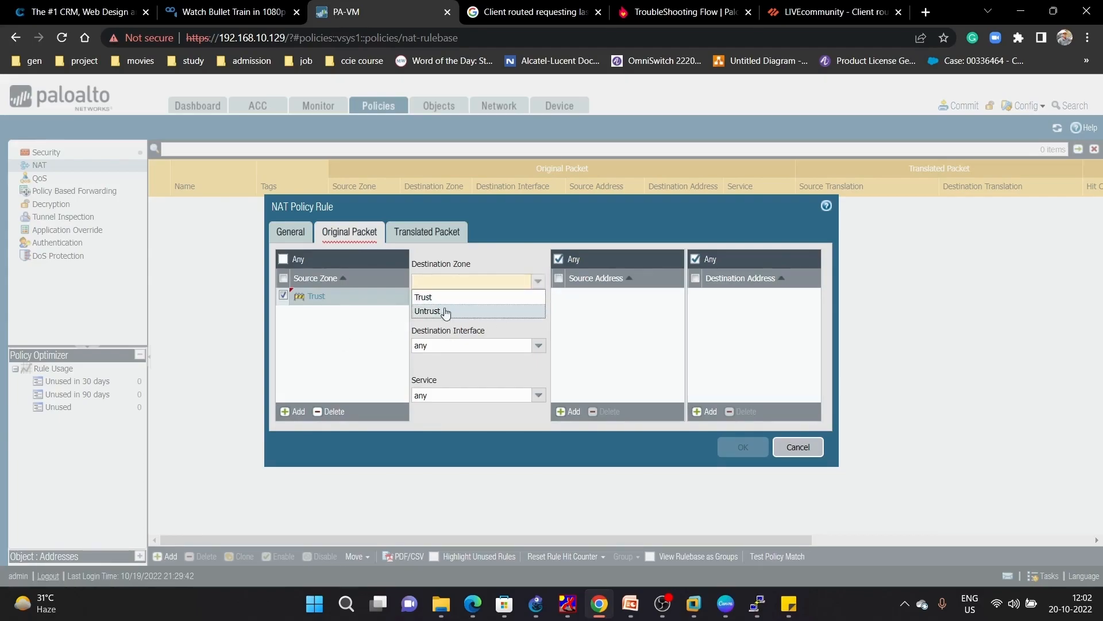
click(446, 313)
key(Tab)
click(458, 332)
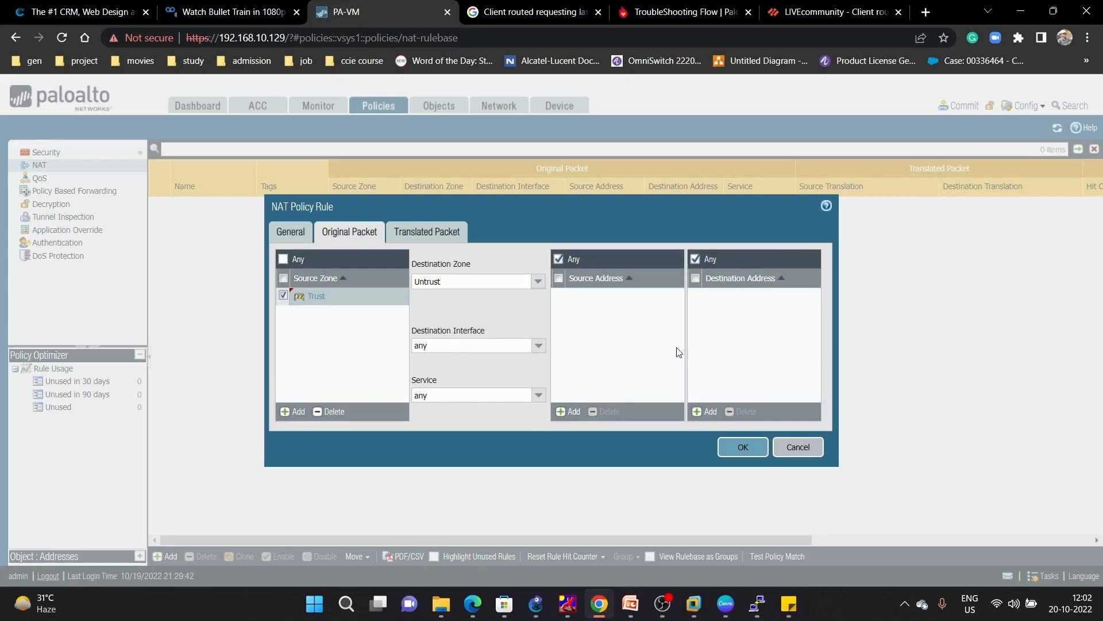
Step: Set the NAT rule's source translation to Dynamic IP And Port with the interface address of ethernet1/1, and save the rule
click(421, 234)
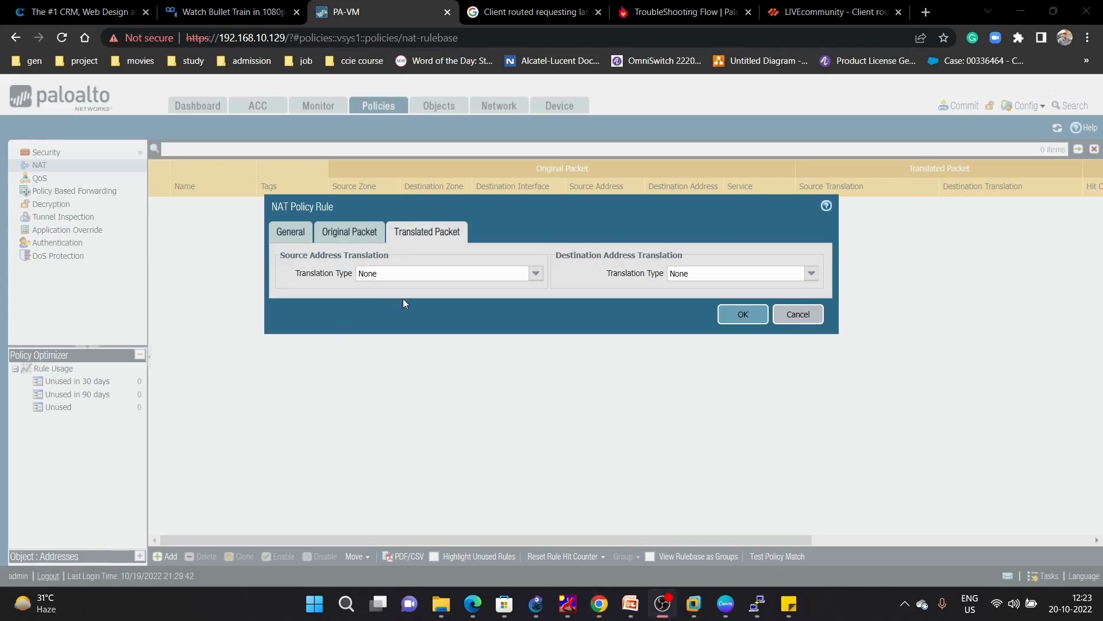
click(537, 275)
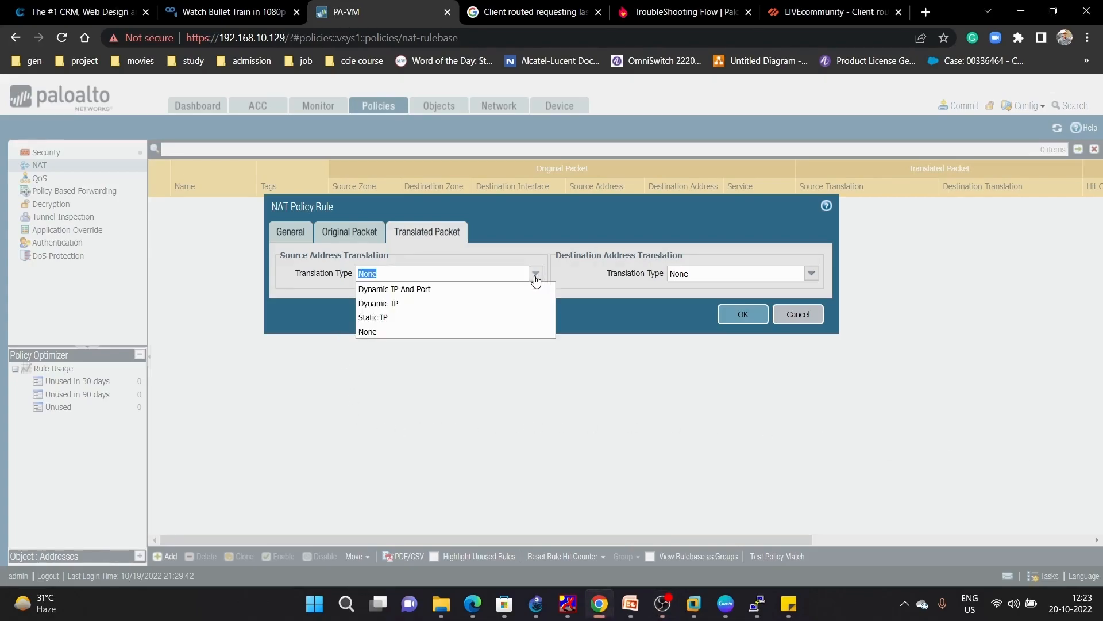
click(427, 289)
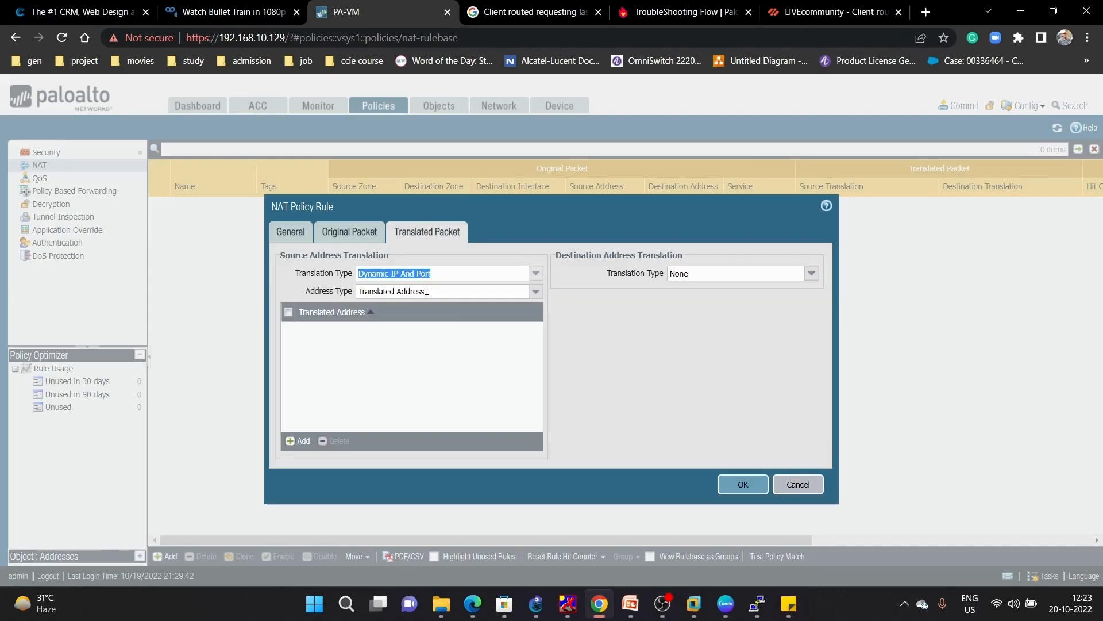
click(534, 291)
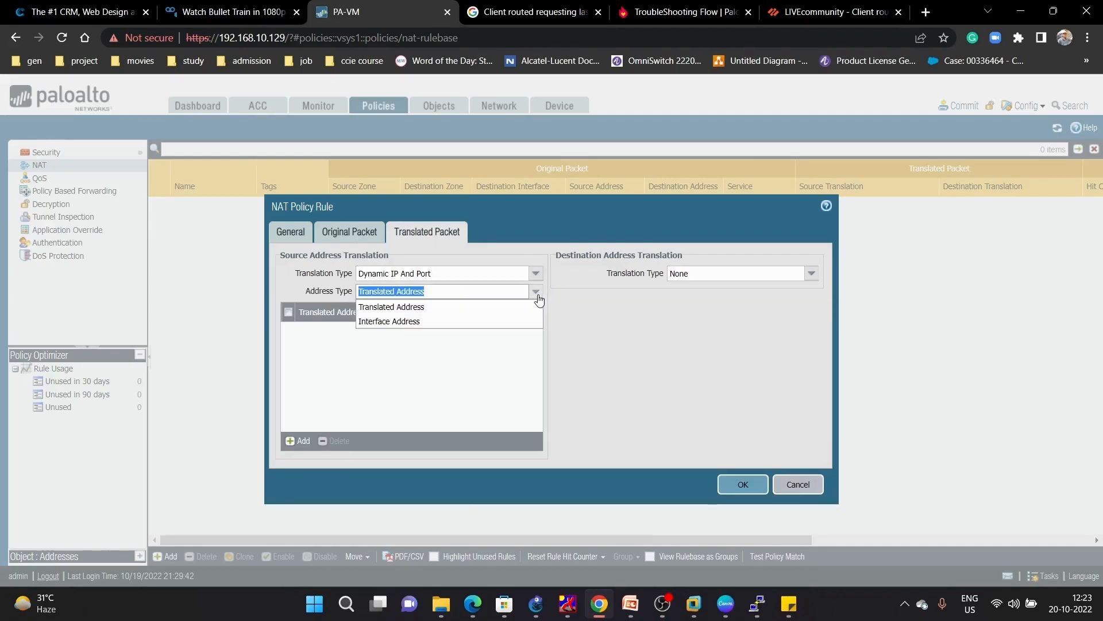
click(425, 320)
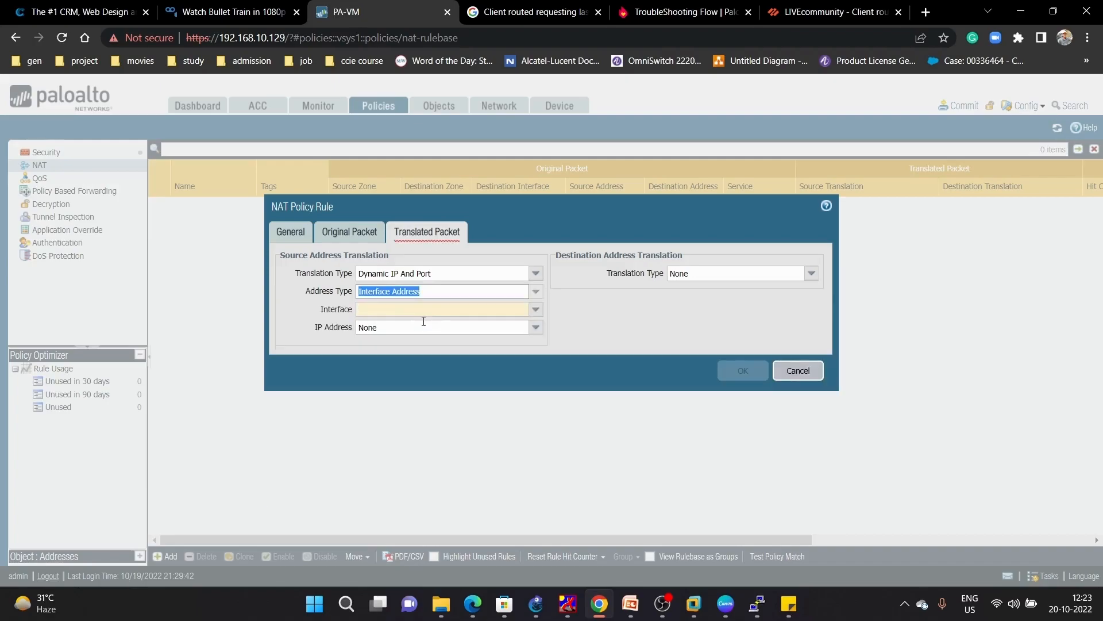
click(535, 309)
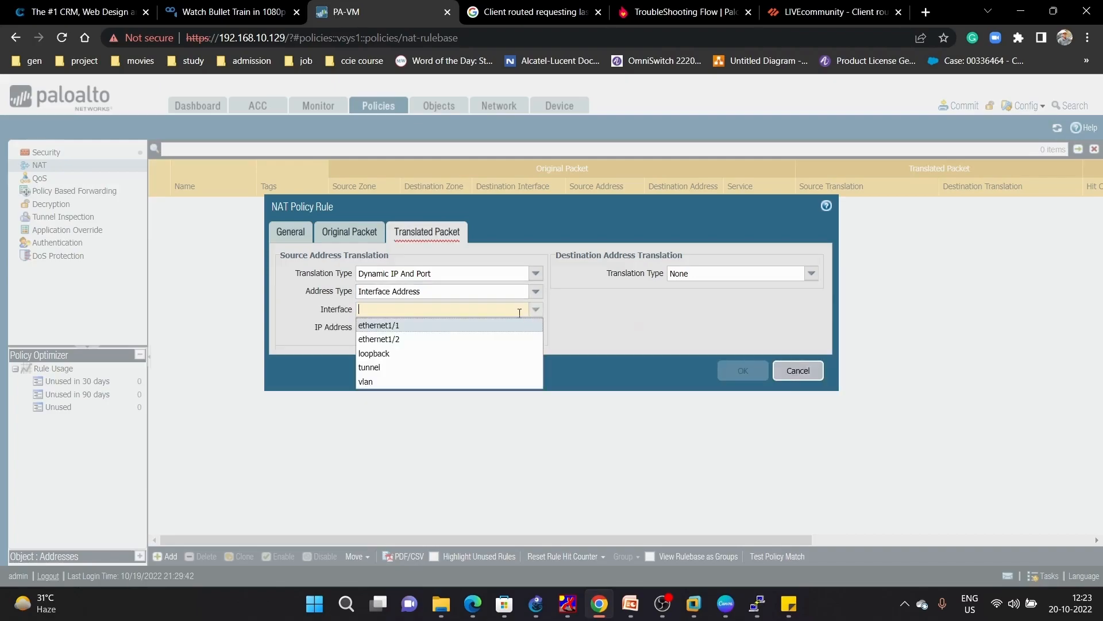
click(424, 327)
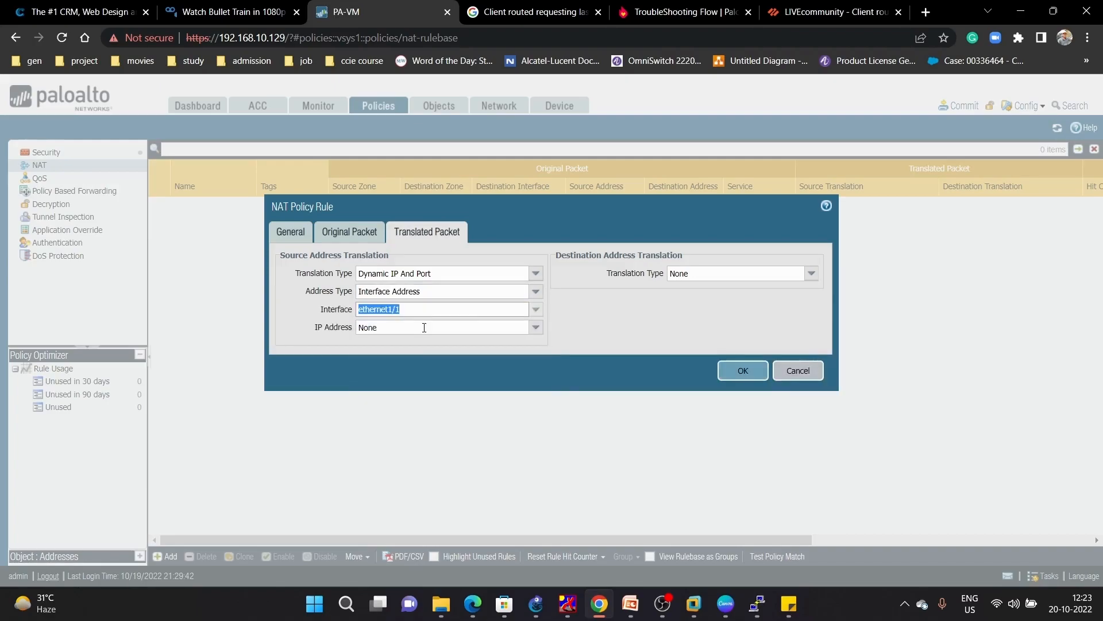
click(615, 325)
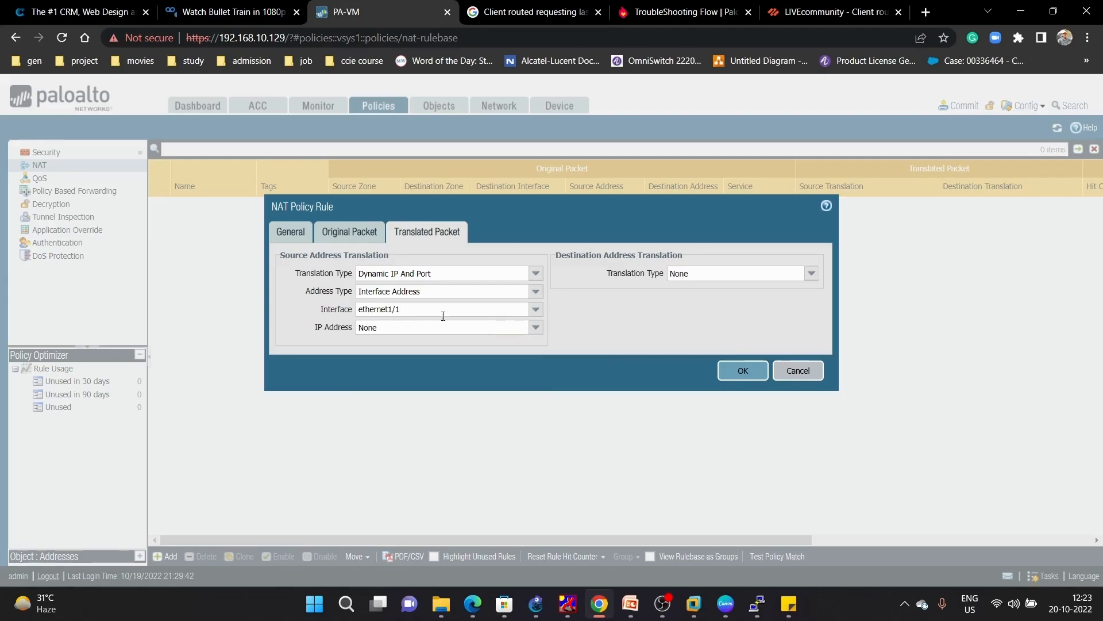
click(737, 368)
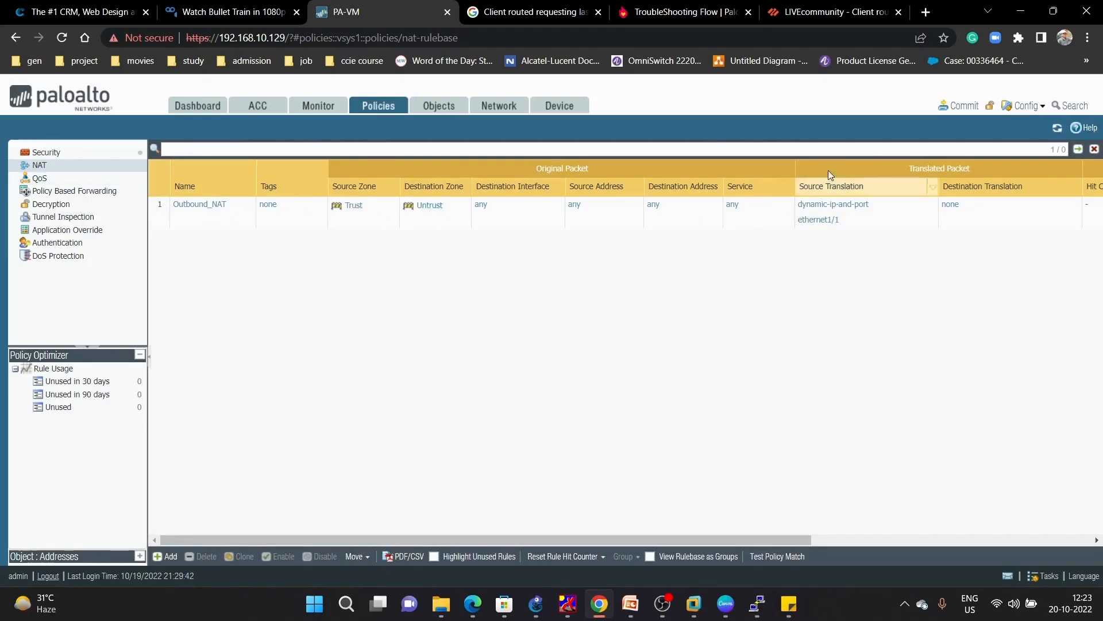
Step: Commit all configuration changes on the firewall and close the commit status
click(968, 109)
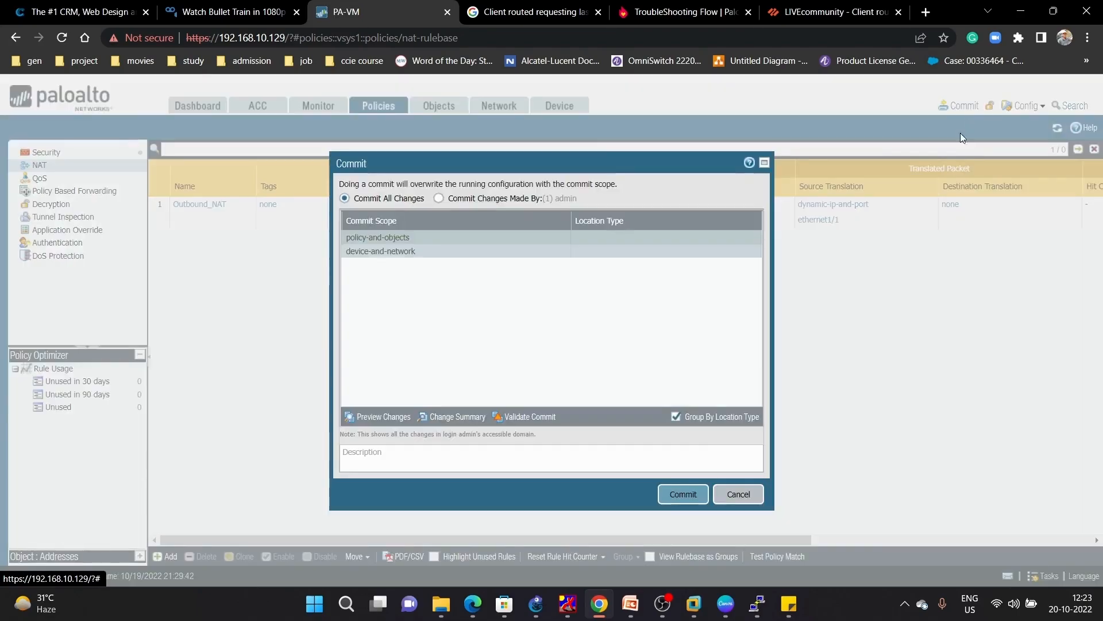
click(690, 498)
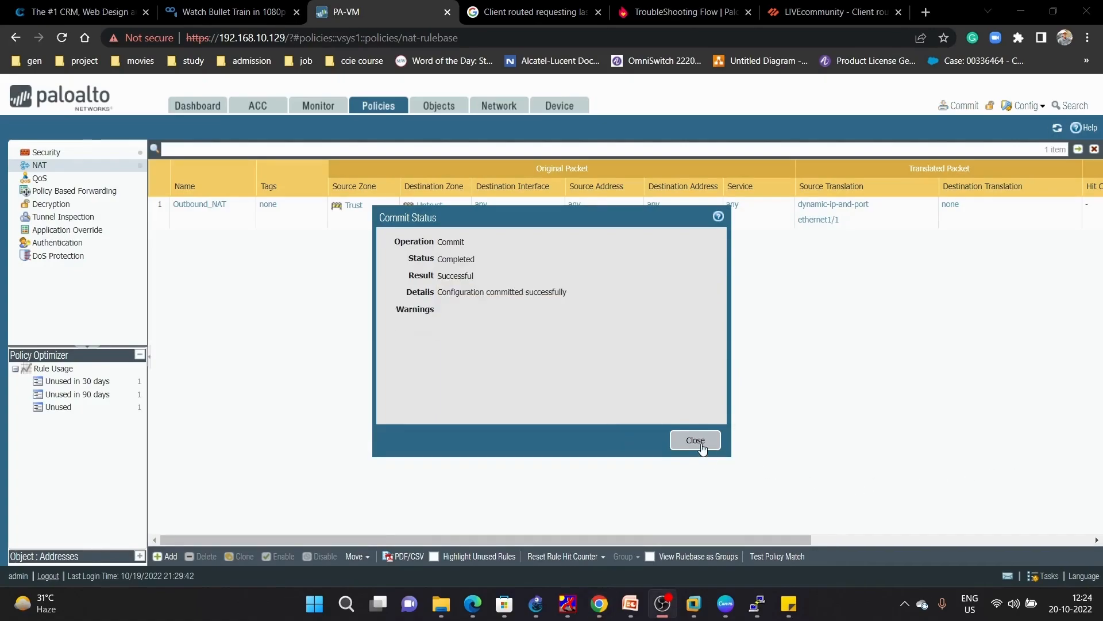
click(699, 445)
Step: Examine the rule usage hit counts of the NAT rule and the security rules
drag(606, 539, 788, 544)
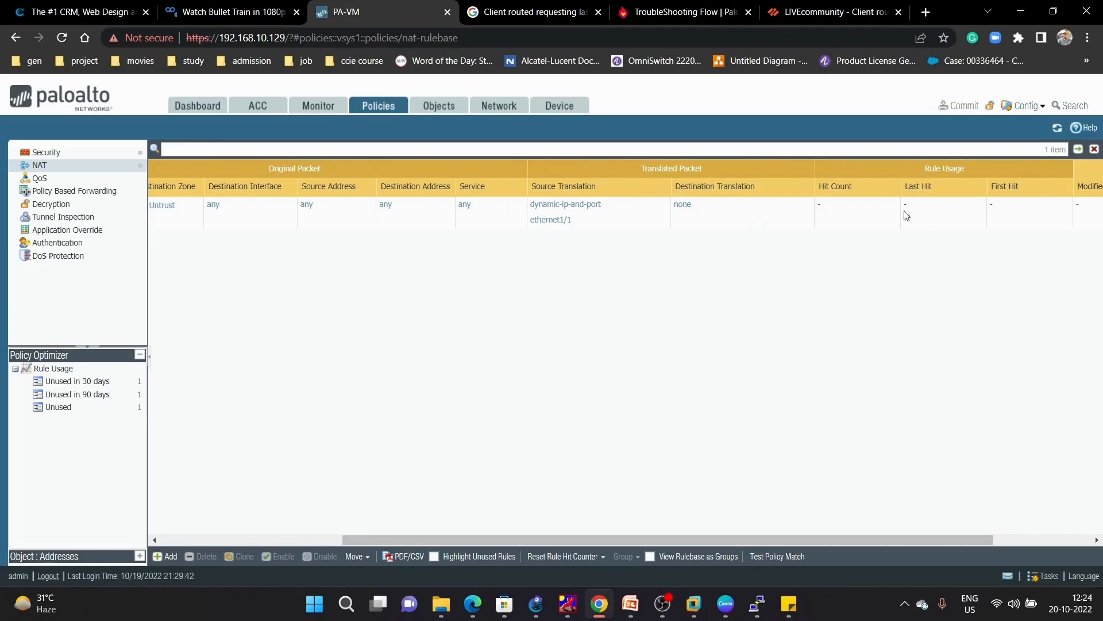
drag(578, 537, 170, 190)
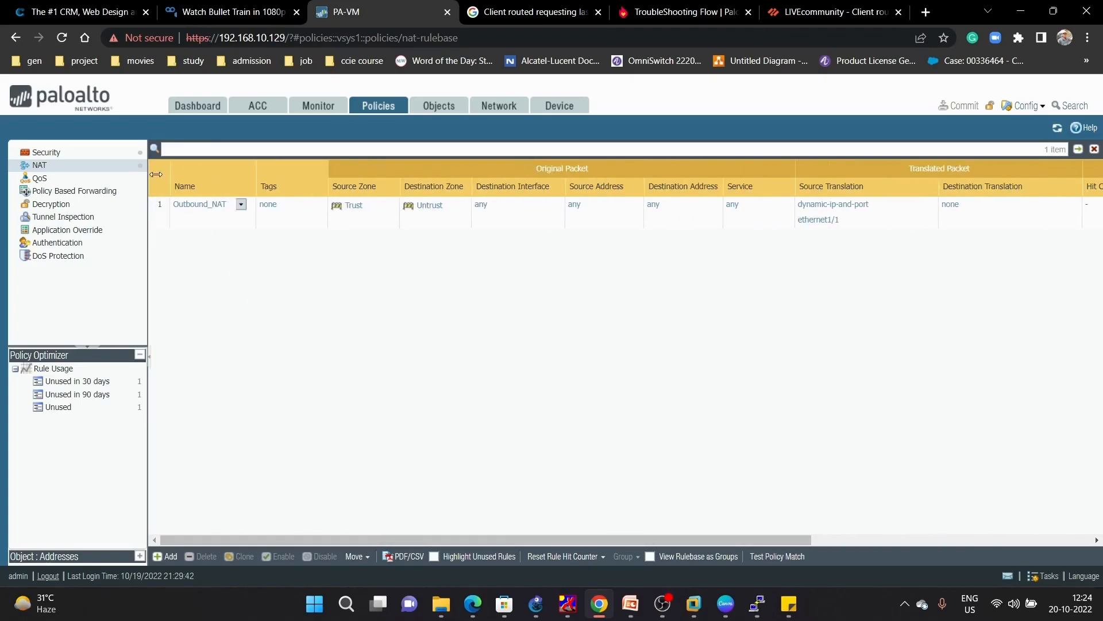
click(72, 154)
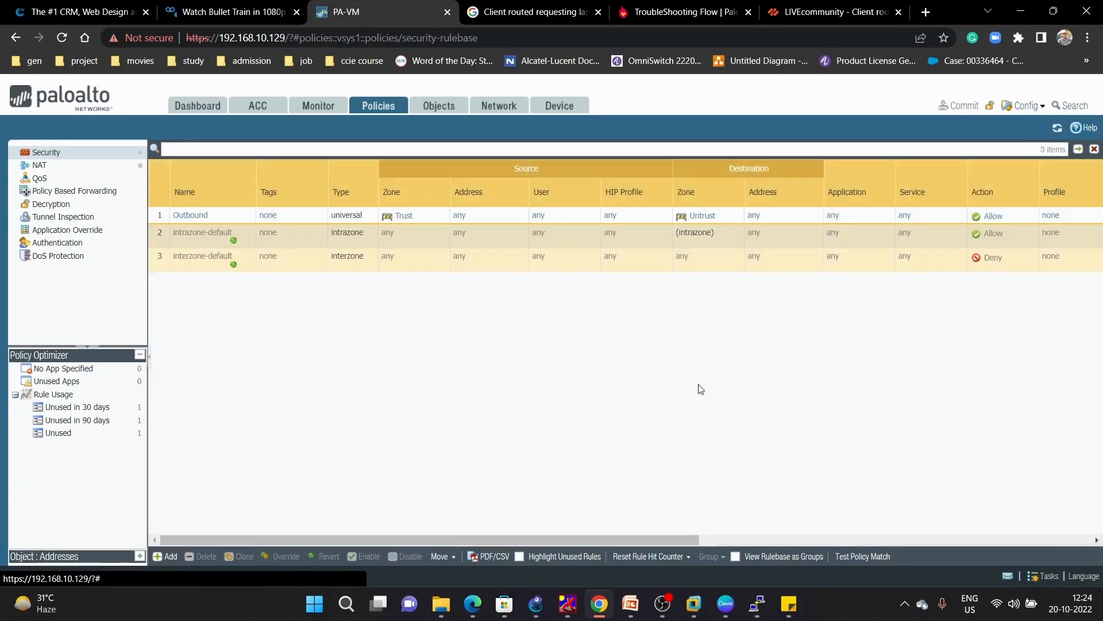
drag(646, 539, 874, 553)
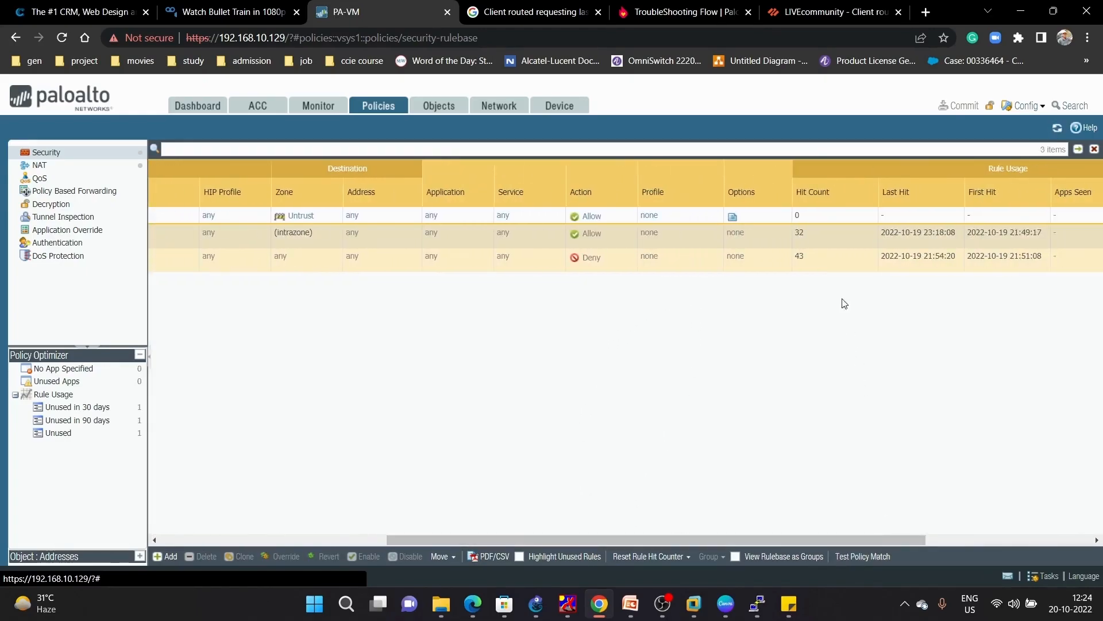
drag(709, 546, 339, 508)
Step: Switch to the PC1 console in PuTTY and ping 8.8.8.8 to test outbound reachability
click(542, 613)
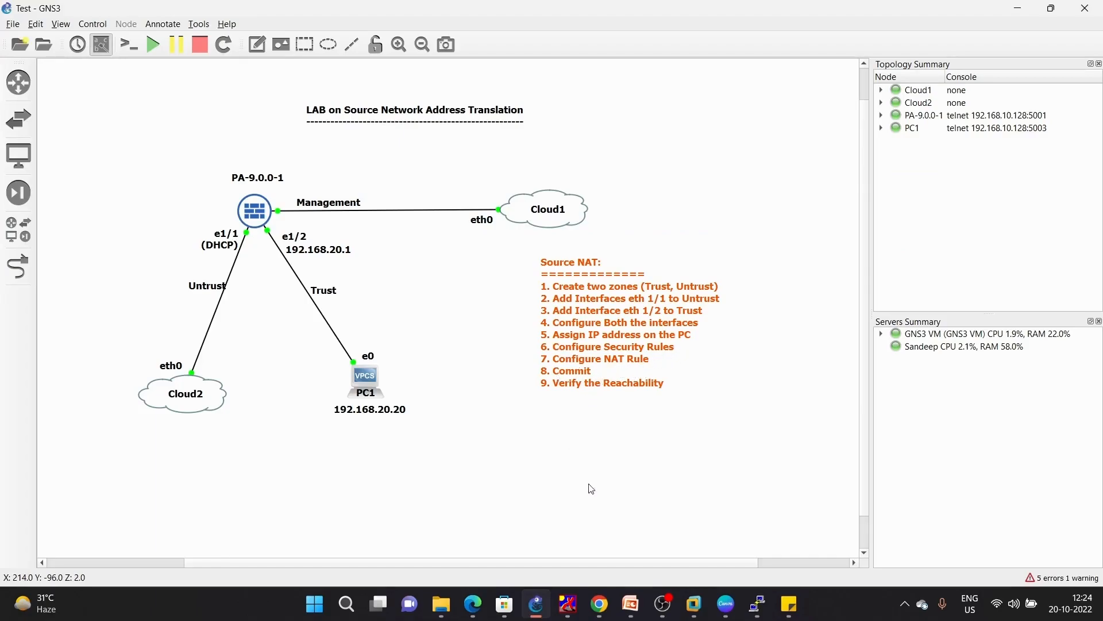
mouse_move(758, 605)
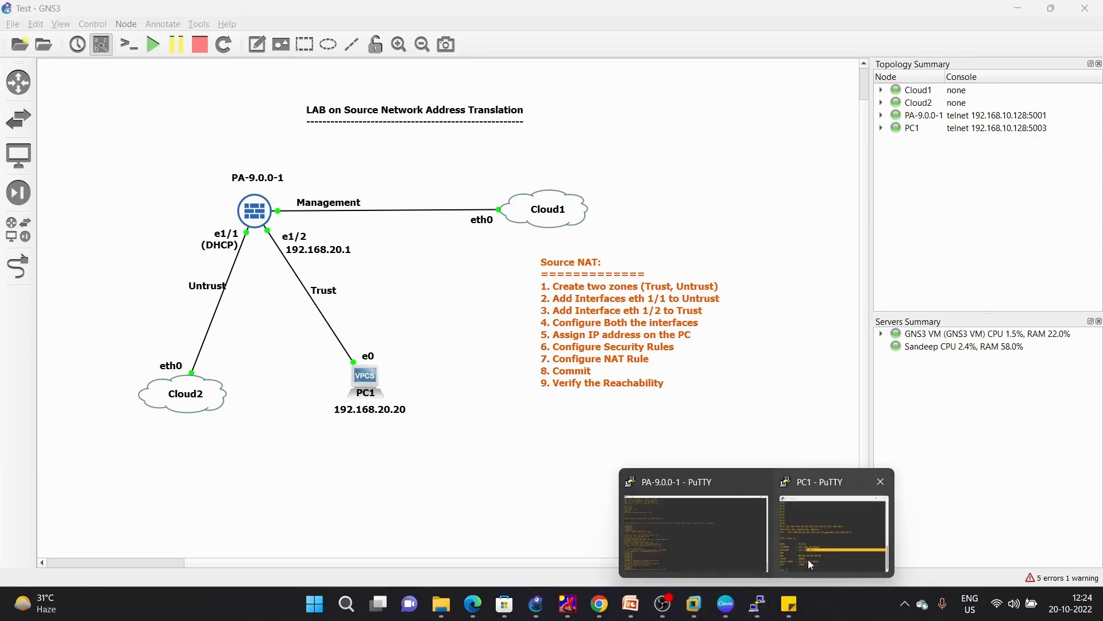
click(825, 551)
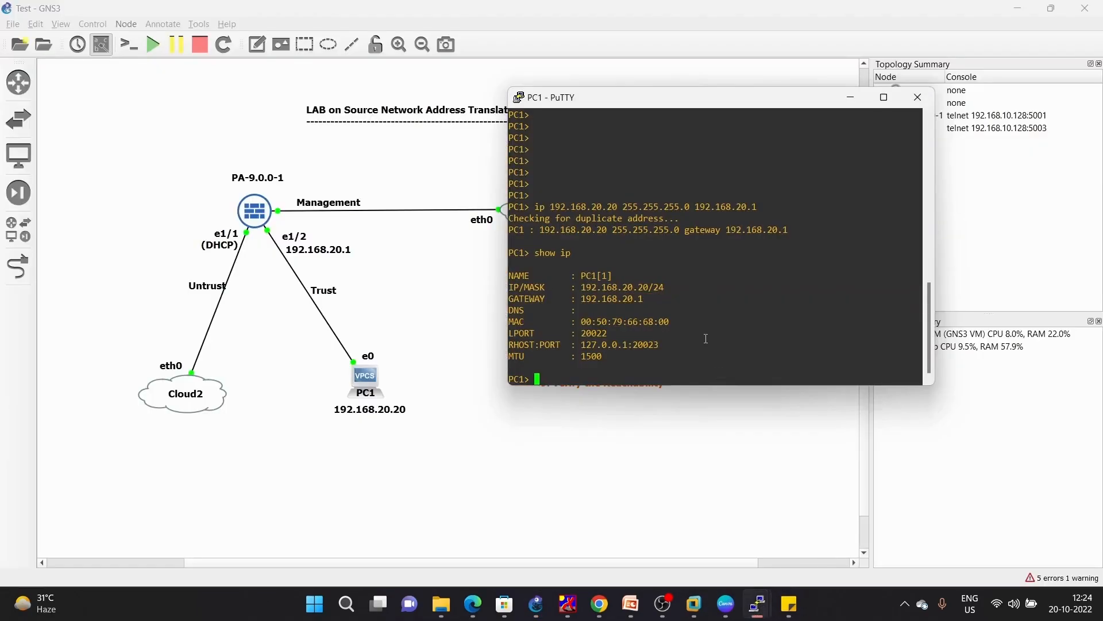
key(Return)
key(Return)
key(Return)
text(p)
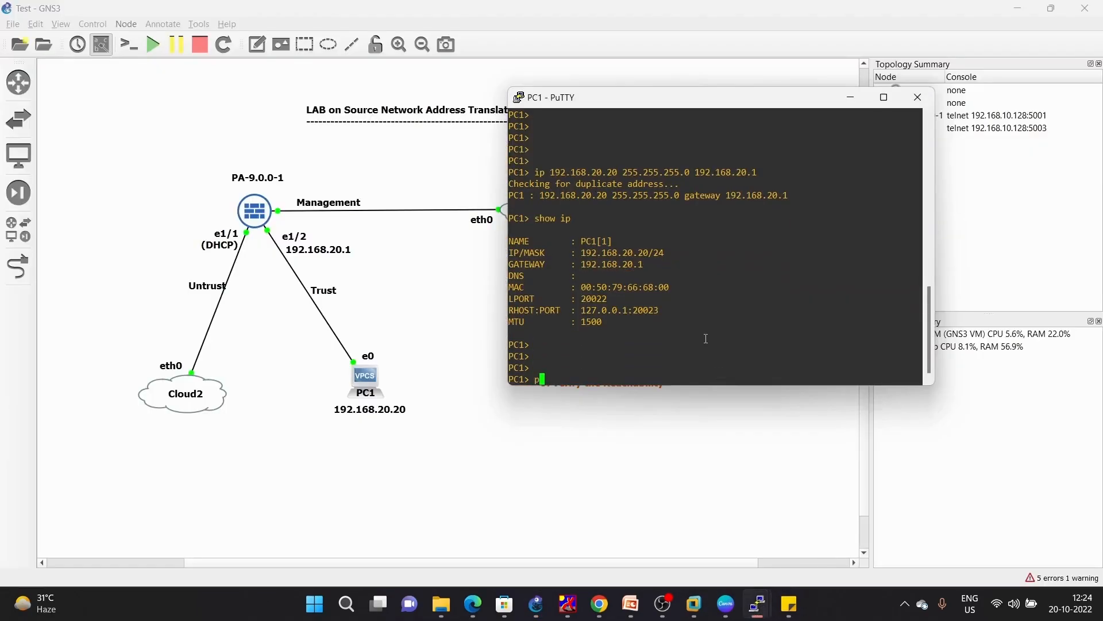
text(ing 8.8.8.8)
key(Return)
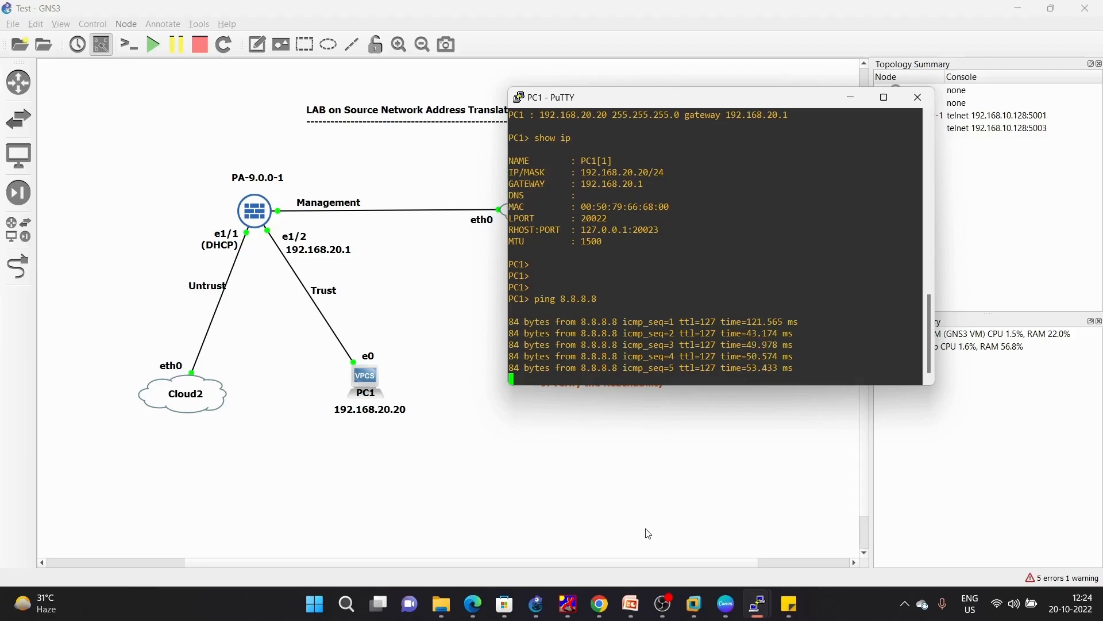
Step: Return to the firewall in Chrome, refresh the security policies and check the hit counts of the Outbound and Outbound_NAT rules
click(600, 604)
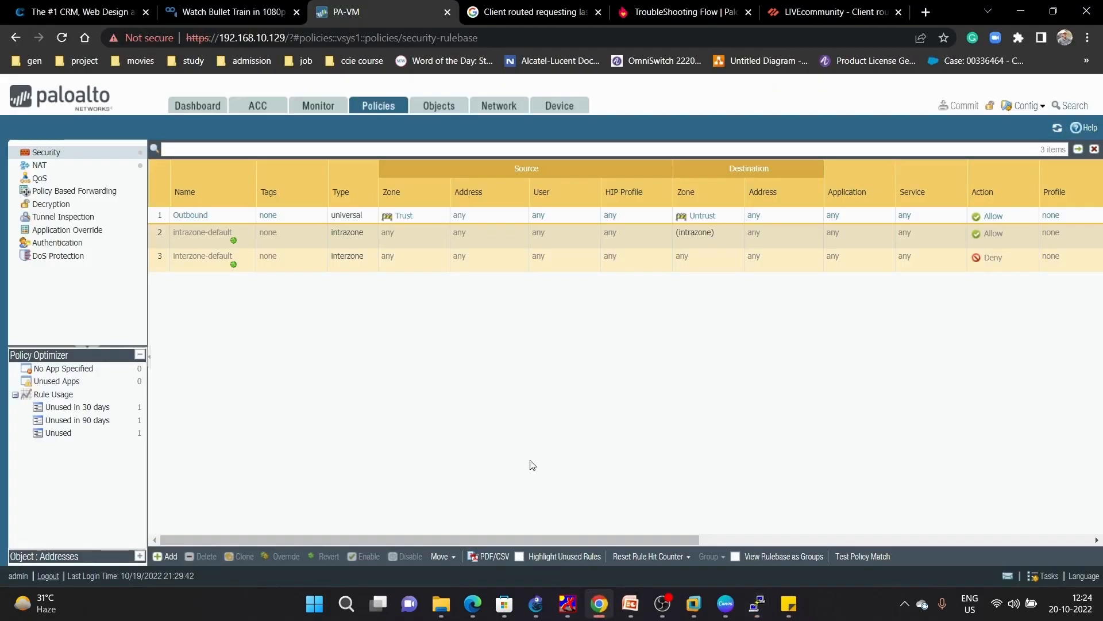
drag(274, 539, 540, 564)
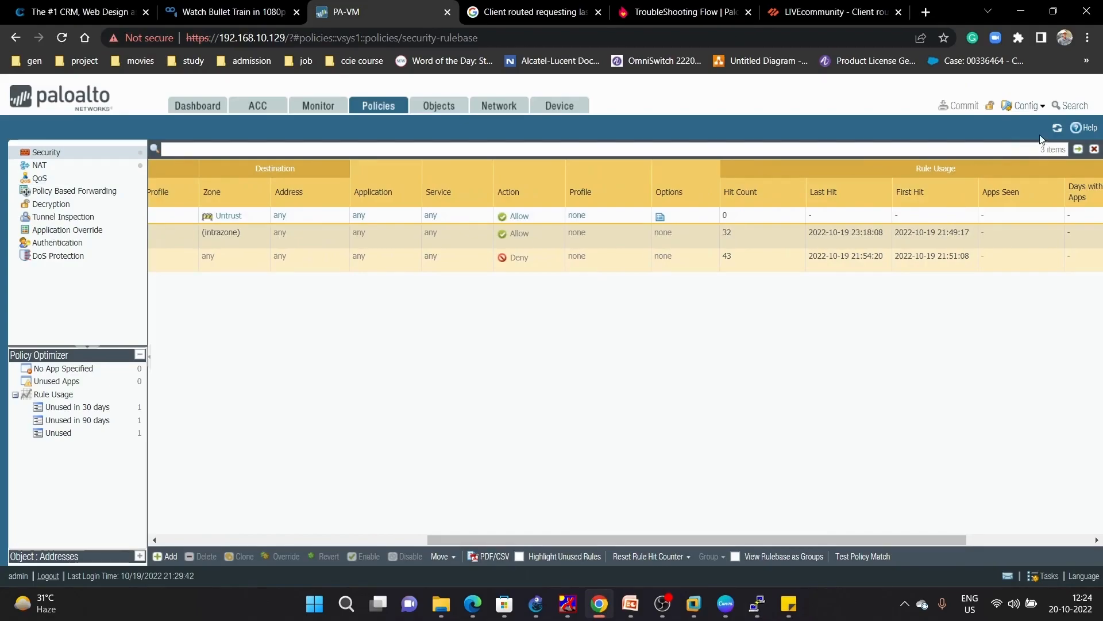
click(1057, 127)
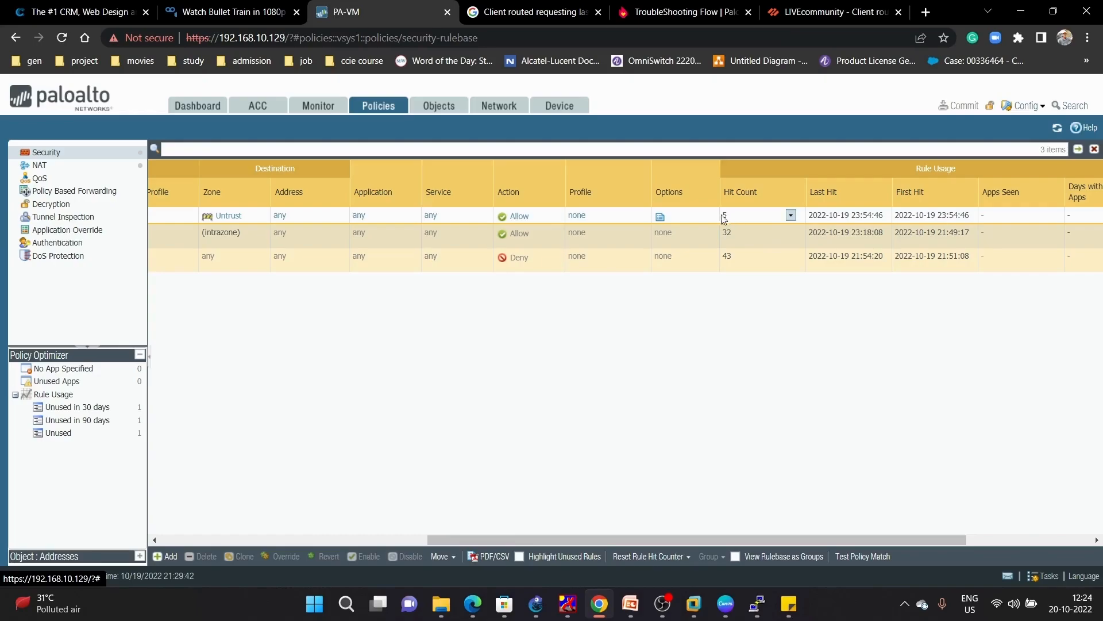
click(37, 178)
click(39, 166)
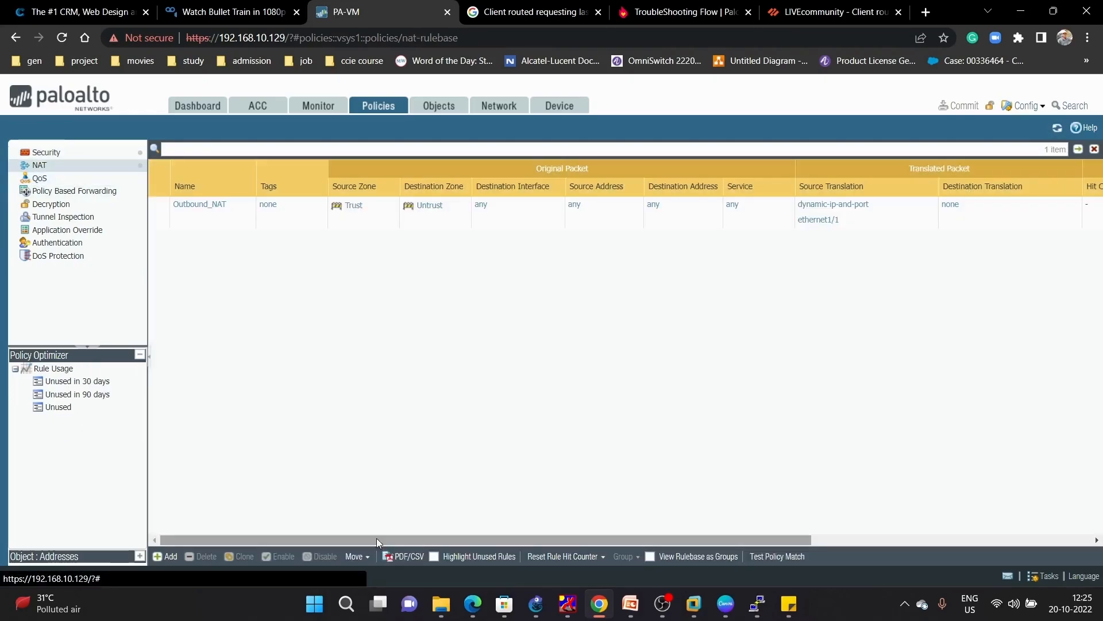
drag(377, 542, 668, 538)
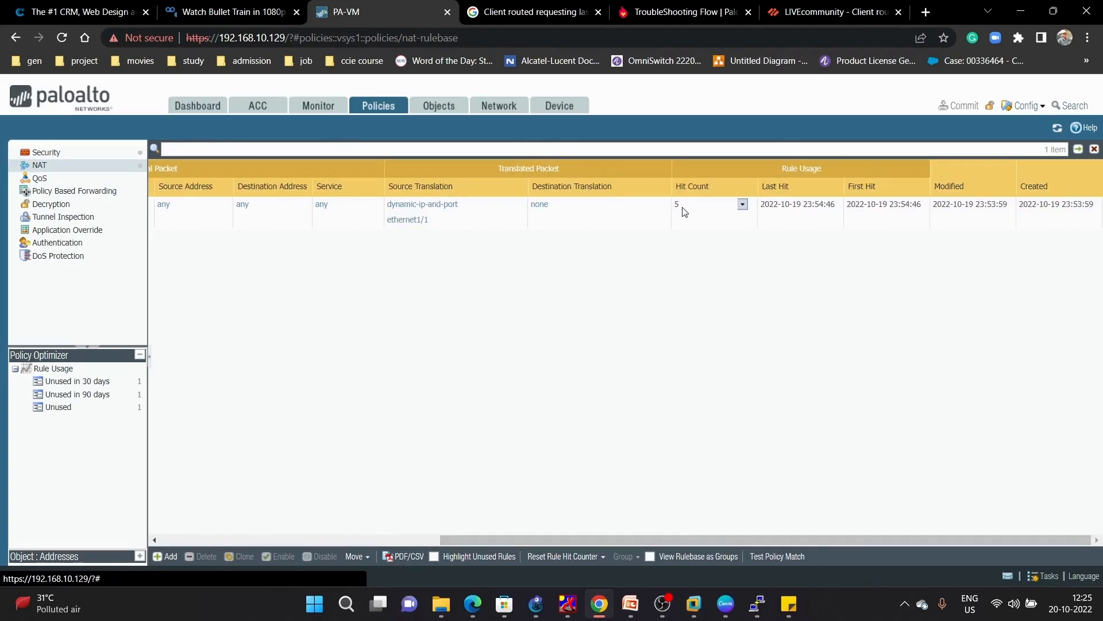
drag(460, 540, 155, 538)
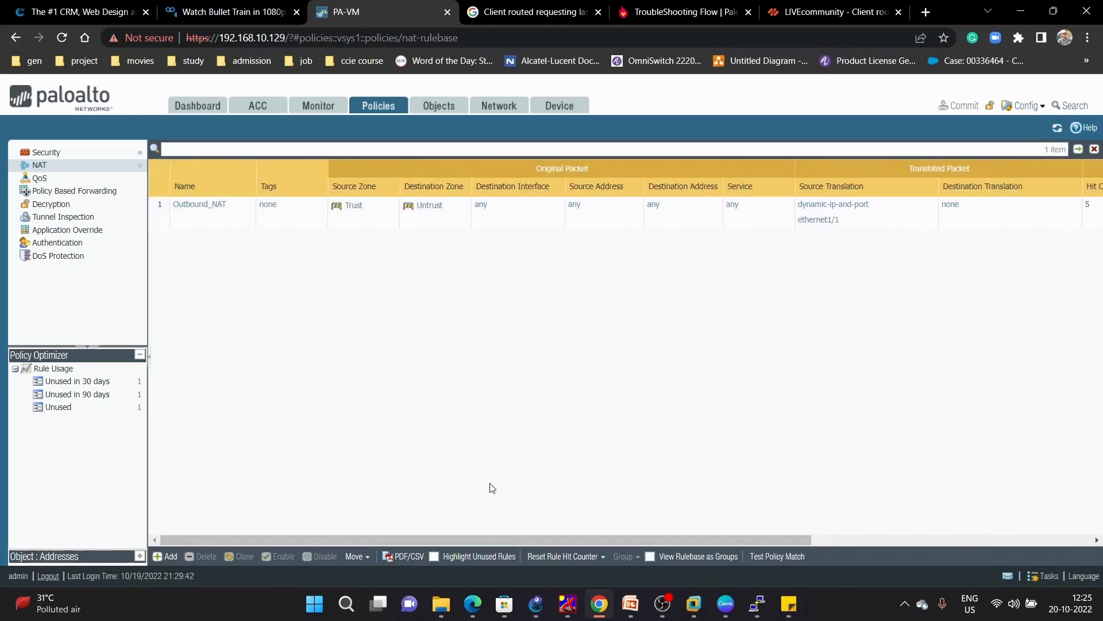